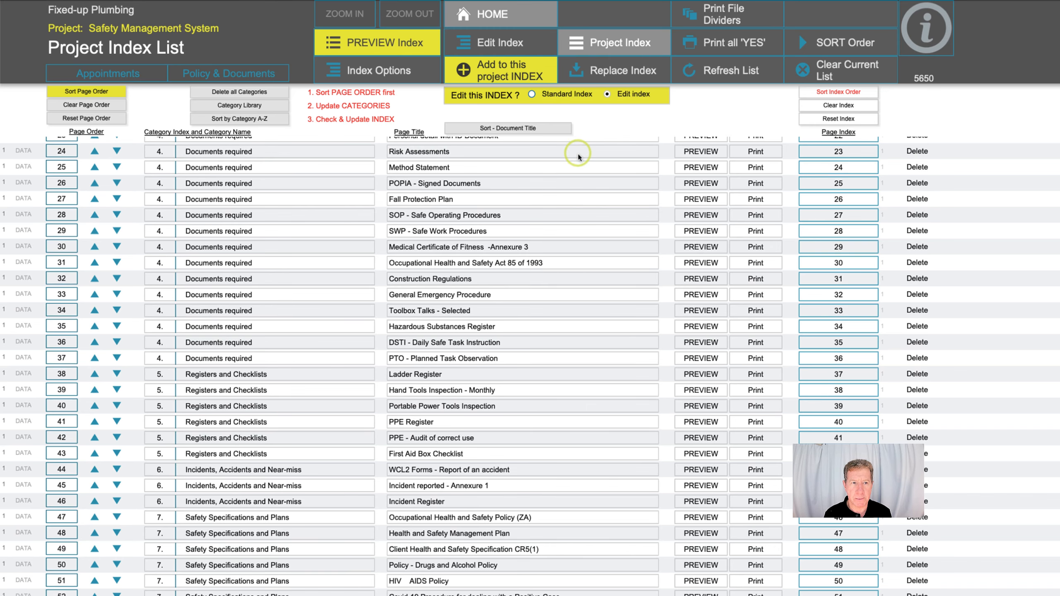
Set the page index of the Cover Page to Doc 001 and of the Index page to Doc 002
scroll(147, 353, up, 10)
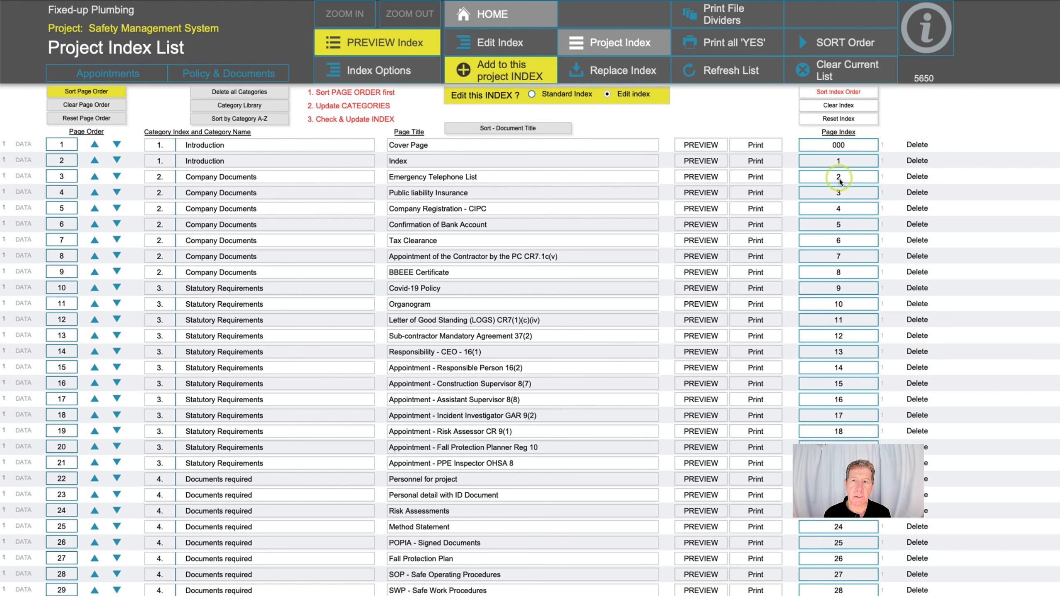
click(841, 147)
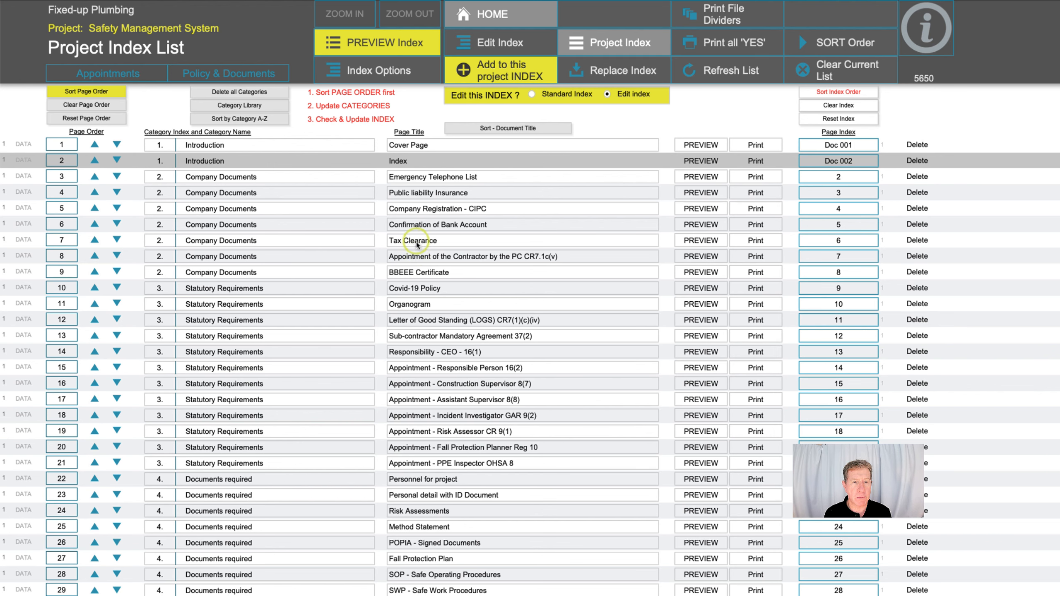
Move "Appointment of the Contractor by the PC CR7.1c(v)" one place down in the page order and renumber the page index
click(116, 256)
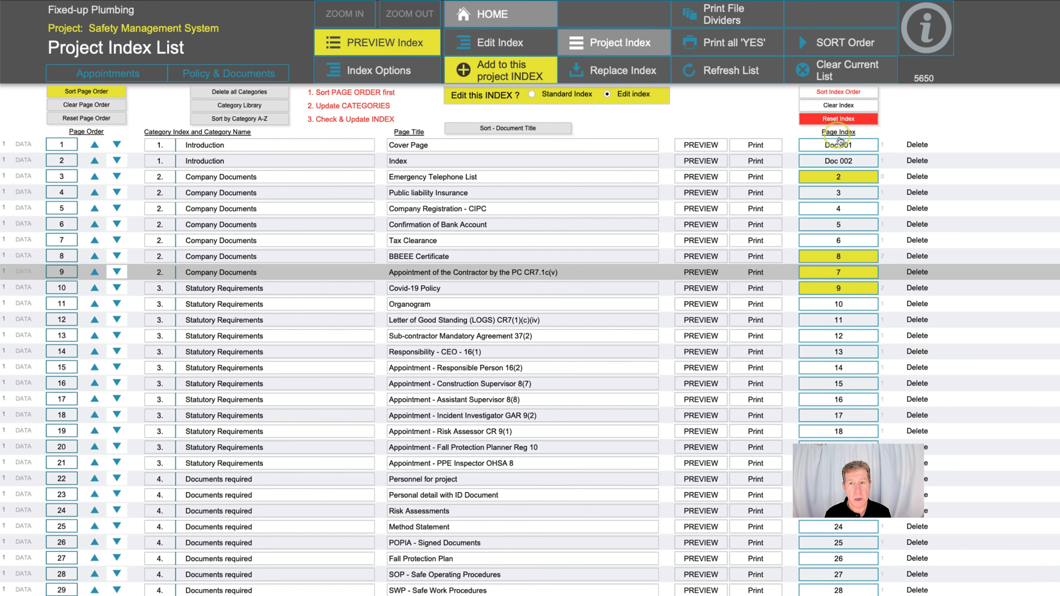
click(839, 118)
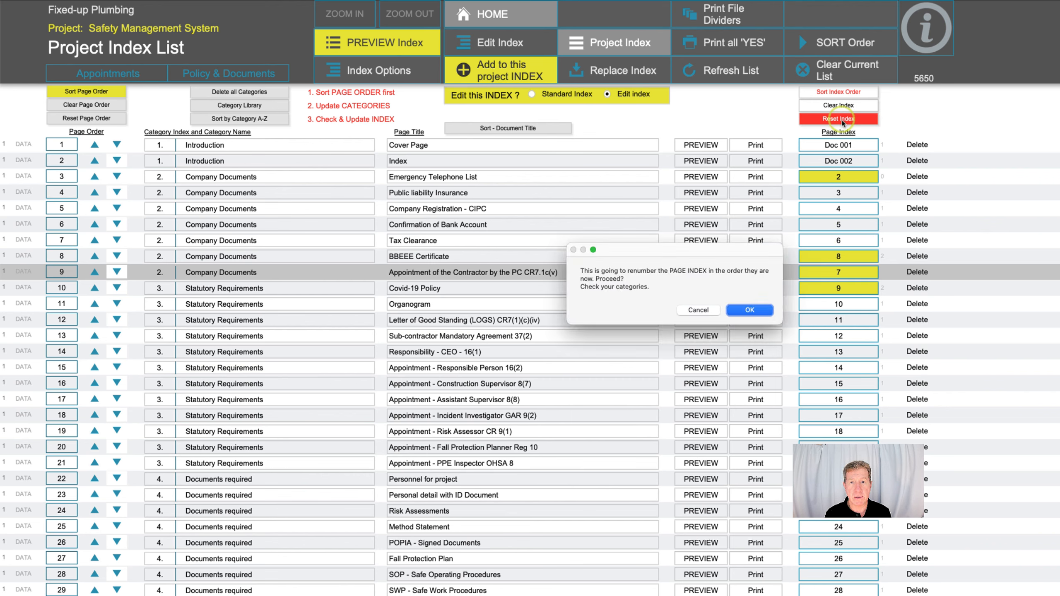
key(Return)
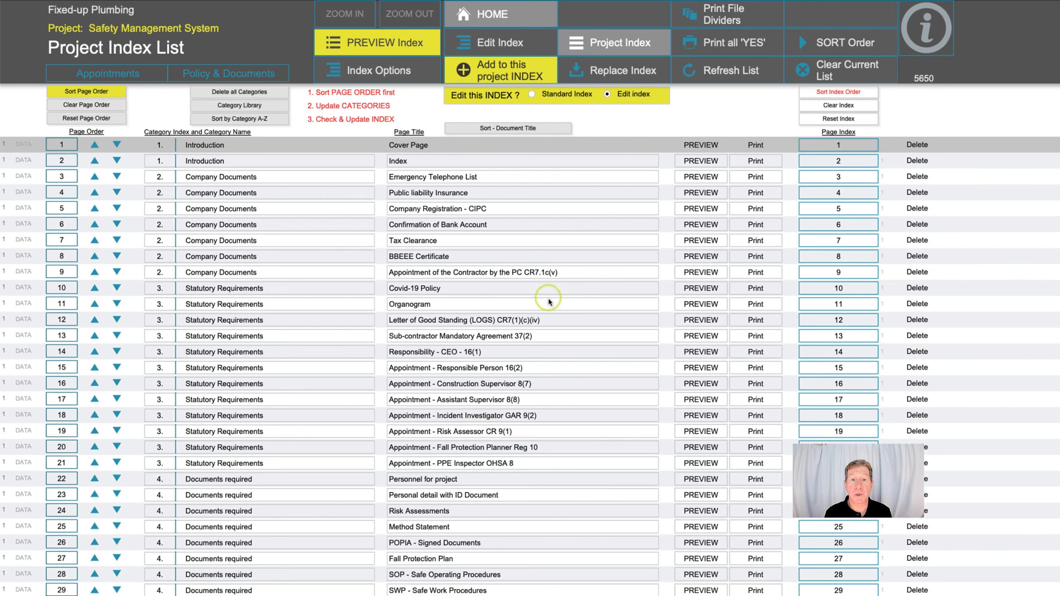
Delete "Appointment of the Contractor by the PC CR7.1c(v)" from the project index and renumber the page index
click(490, 277)
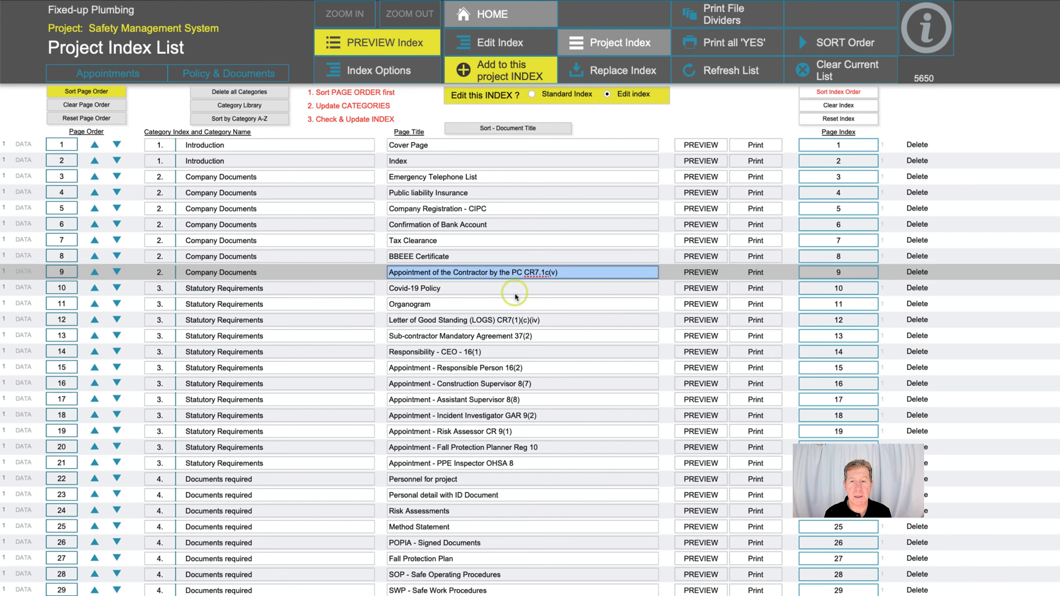
click(917, 272)
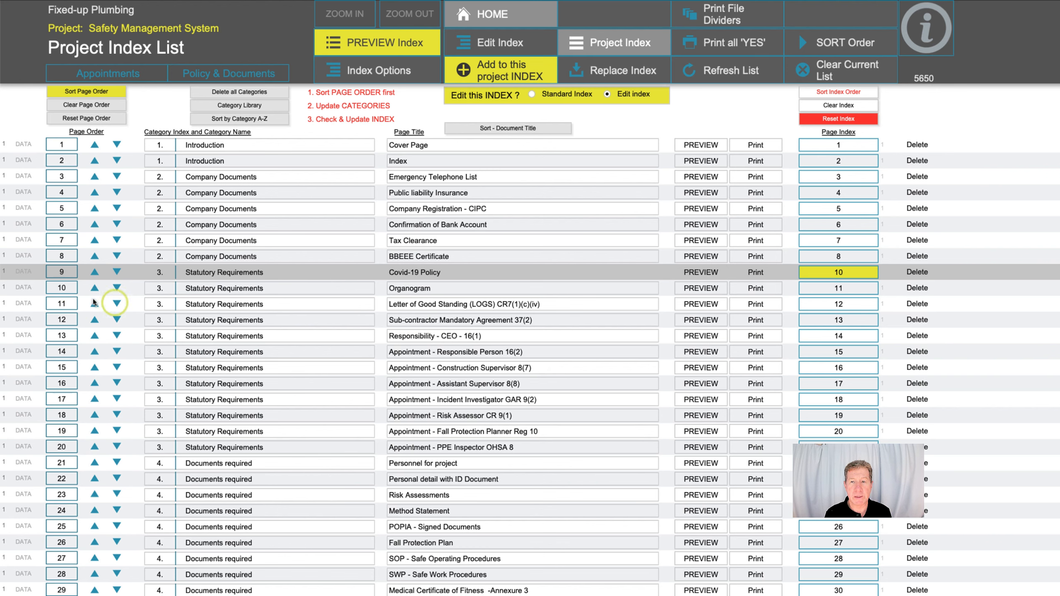
click(853, 123)
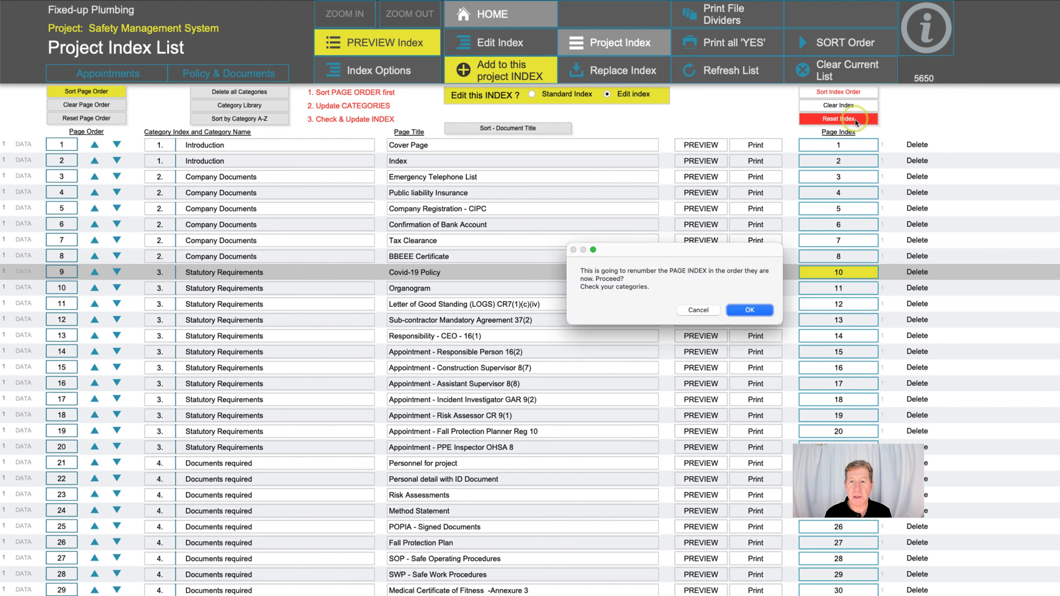
click(751, 310)
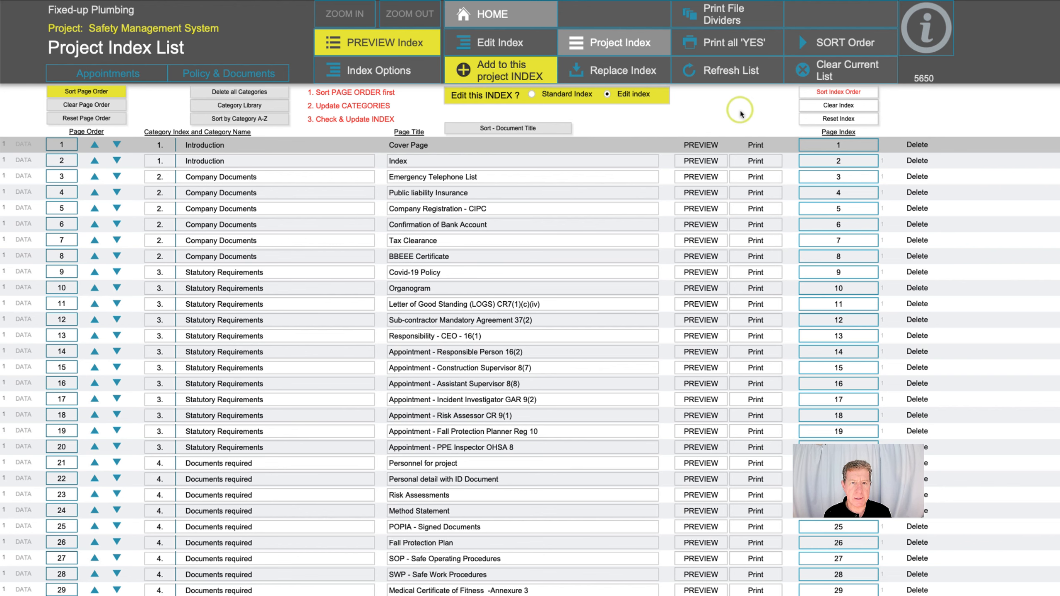
Look through the Hotel Management master index and return to the list of available indexes
click(390, 74)
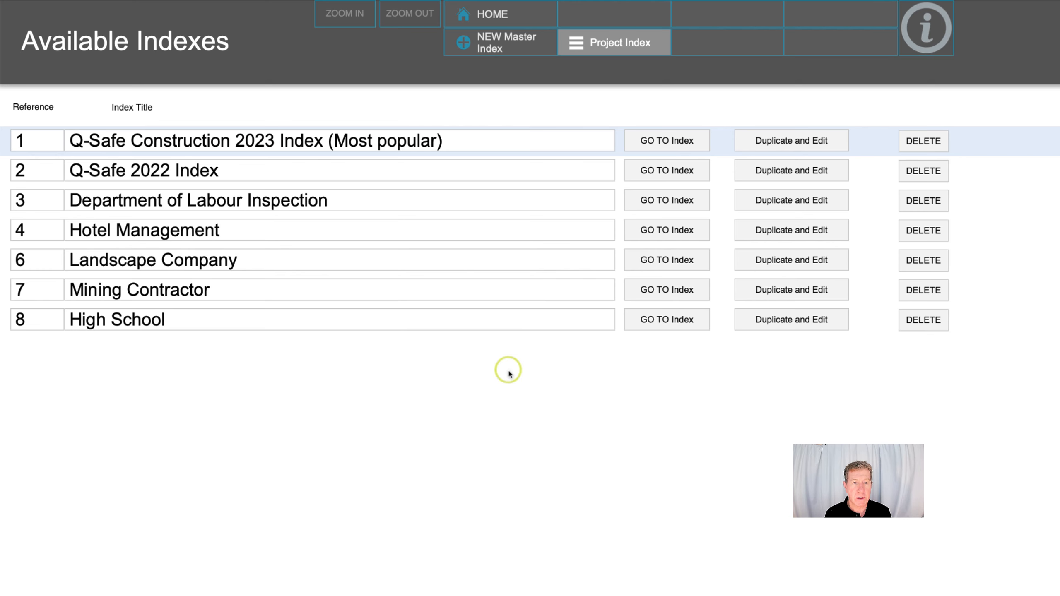
click(662, 230)
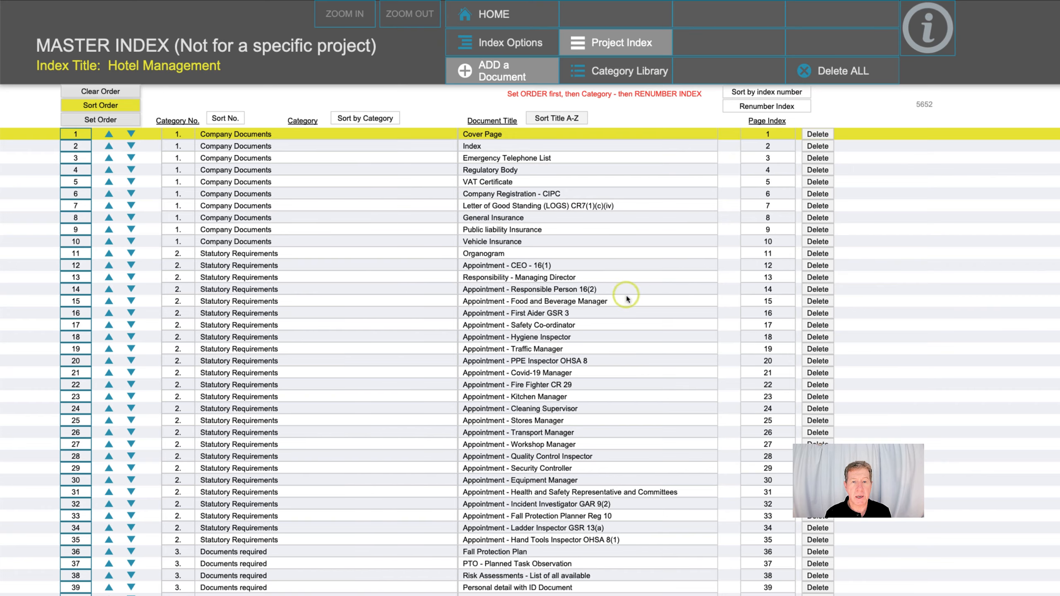
scroll(628, 321, down, 5)
scroll(627, 323, up, 5)
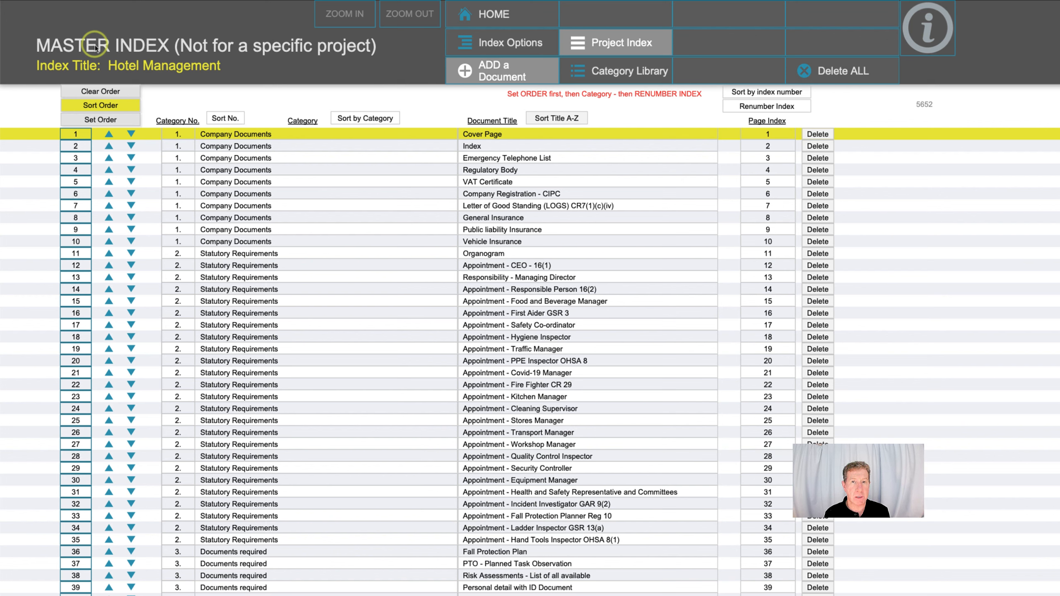
click(500, 45)
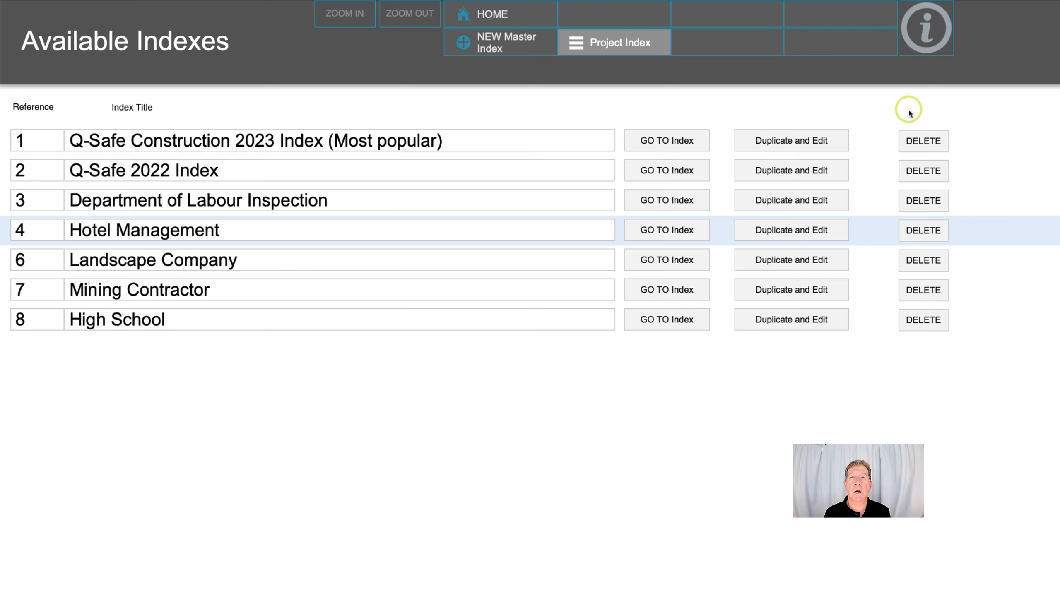
View the Jaden Construction document list in the Index custom Excel workbook and return to the available indexes
drag(1059, 12, 920, 13)
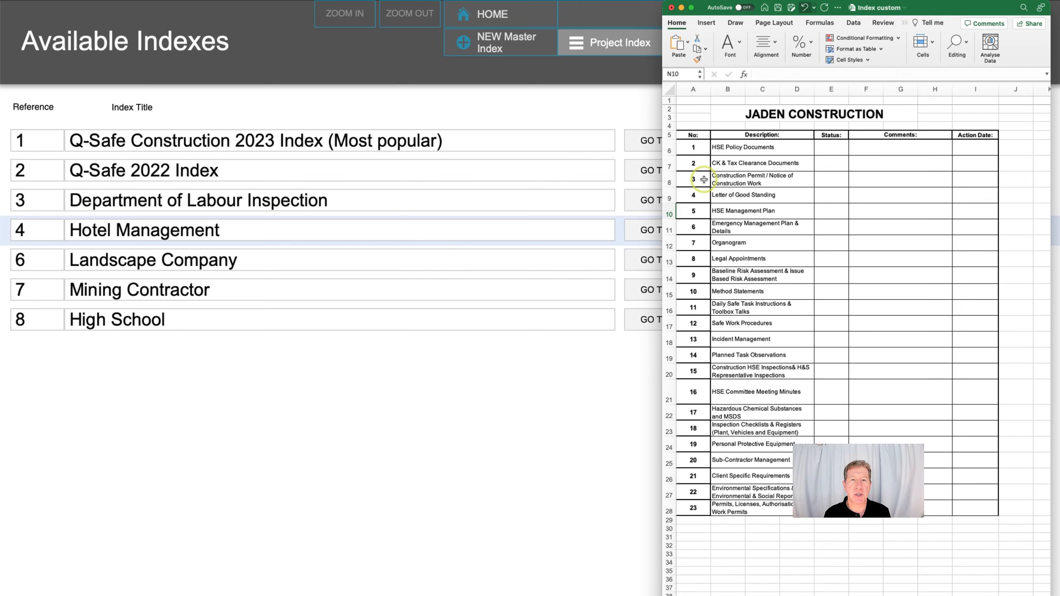
key(super+Tab)
click(474, 100)
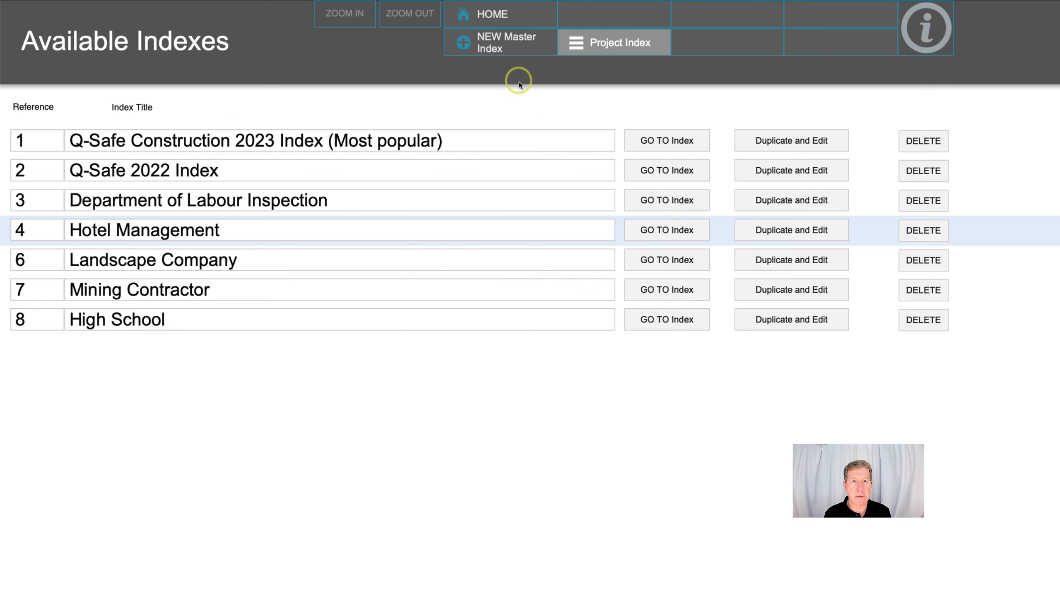
Create a new master index titled "Jaden Construction"
click(519, 49)
text(Jaden Construction)
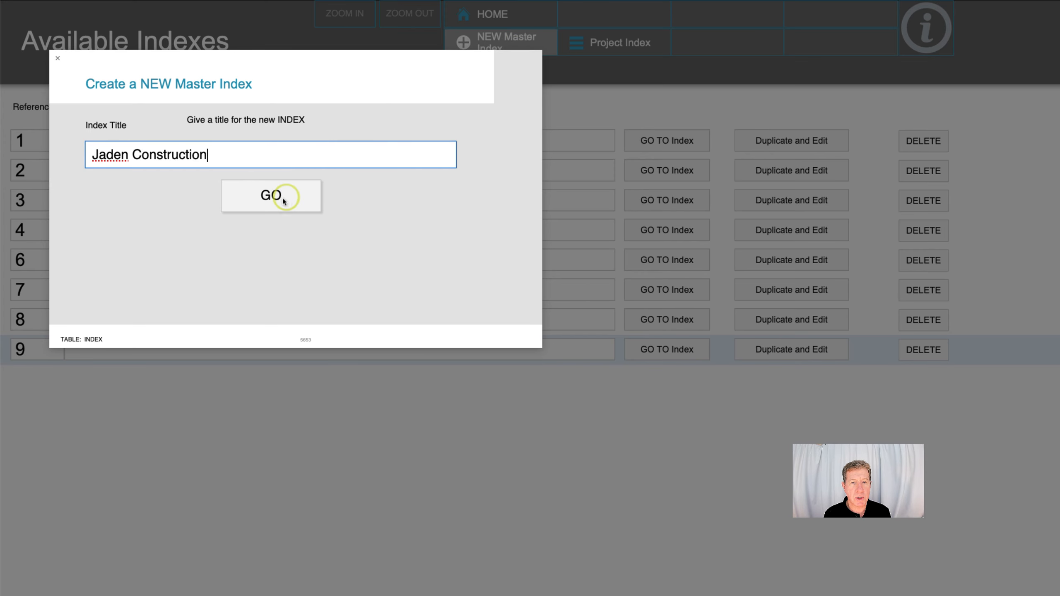
click(274, 202)
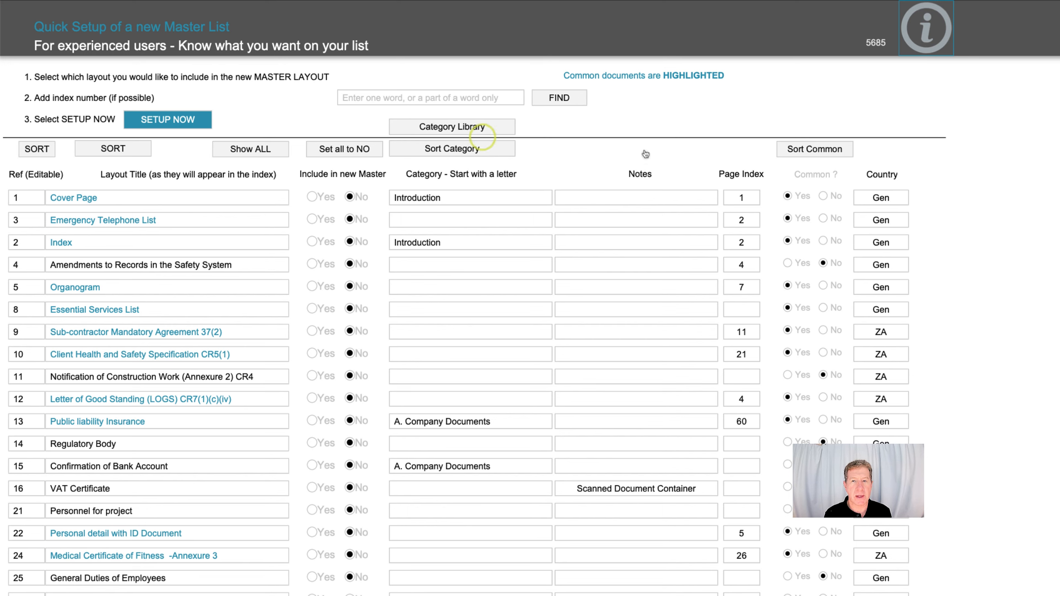
Sort the available layouts by common documents and place the Jaden Construction Excel list beside them for reference
click(815, 151)
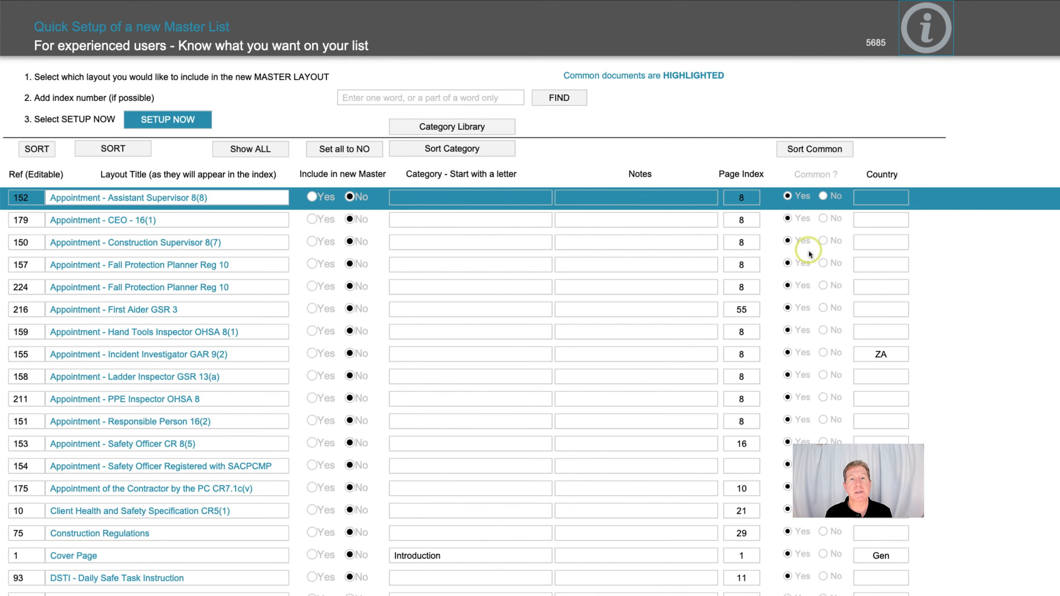
key(super+Tab)
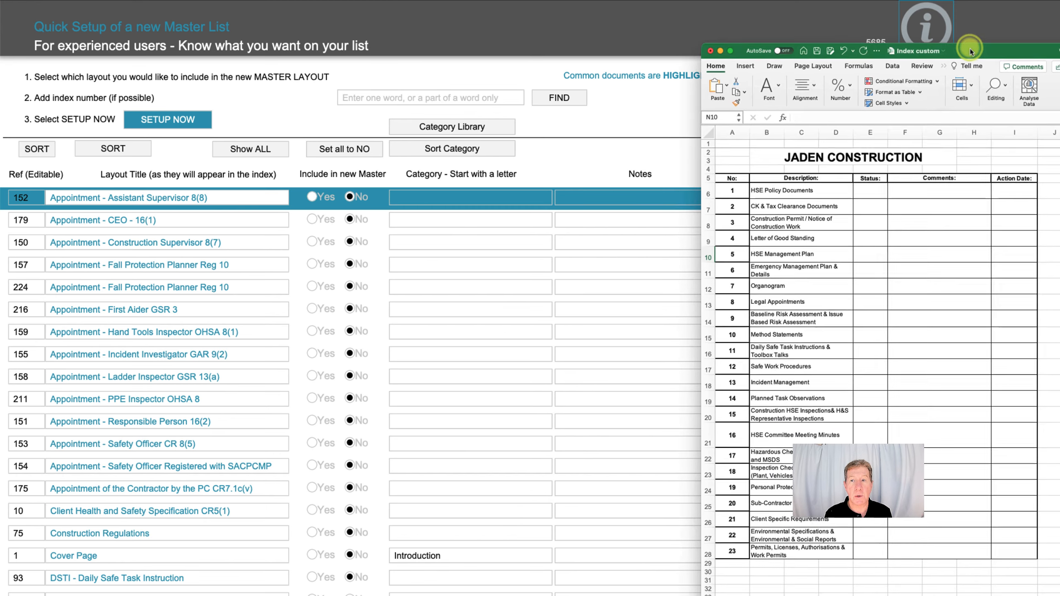
drag(953, 50, 950, 60)
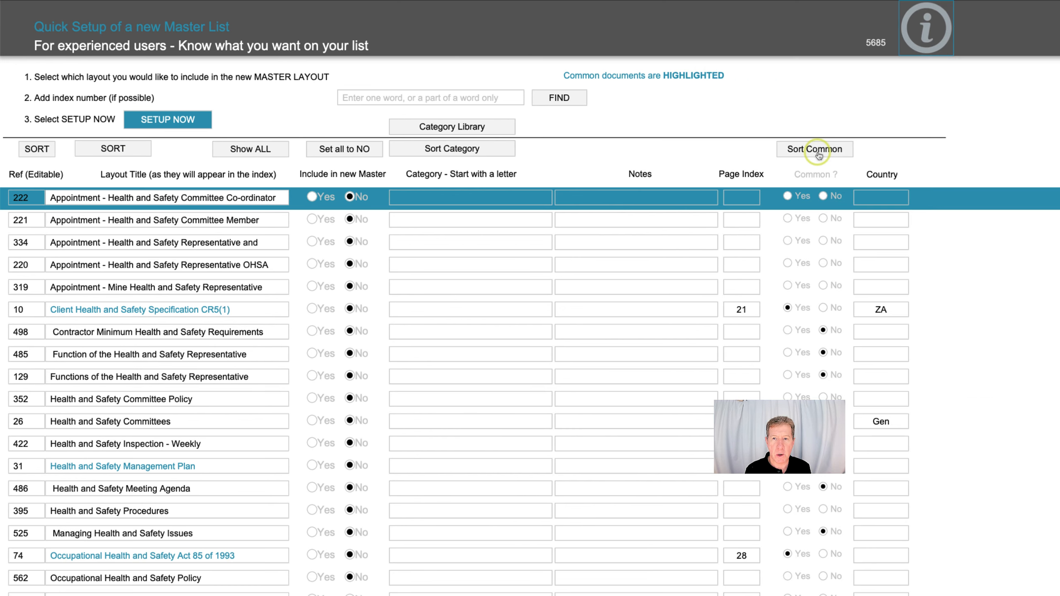
Sort the found layouts by common documents and include "Occupational Health and Safety Policy (ZA)" in the new master with page index 1
click(819, 155)
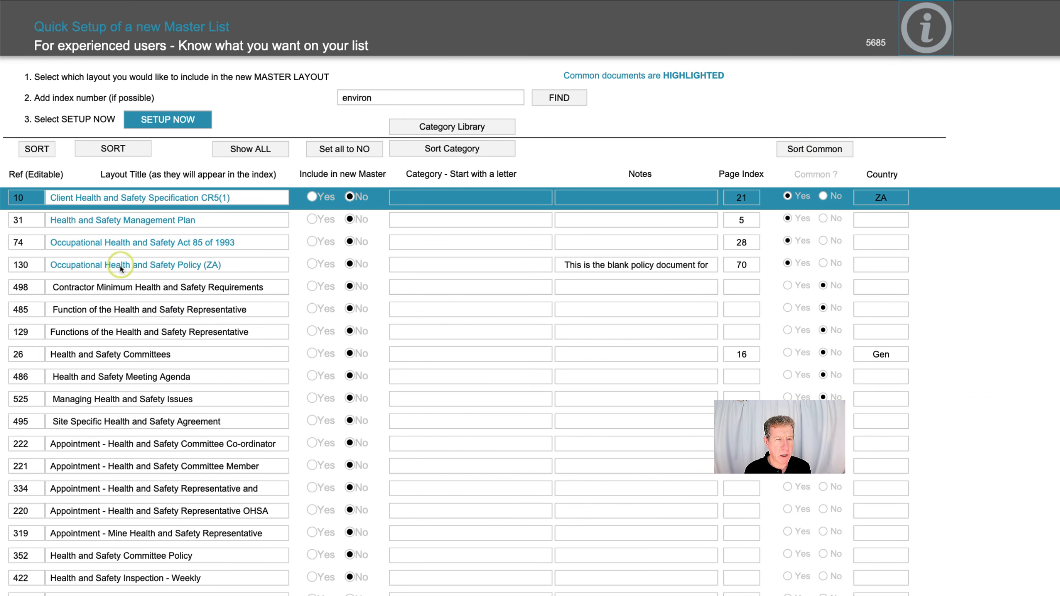
click(319, 270)
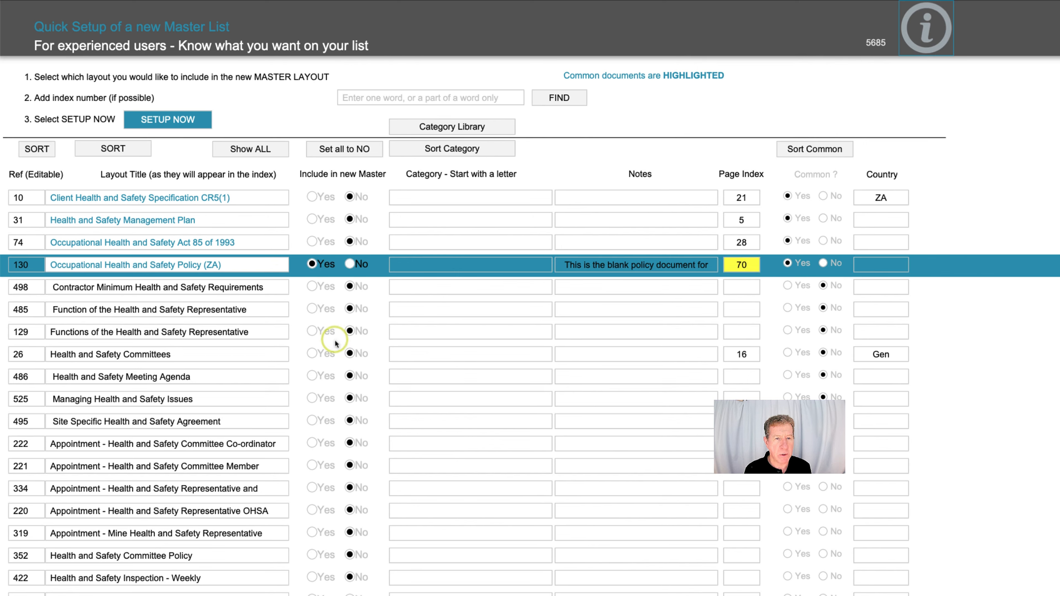
click(743, 269)
click(786, 264)
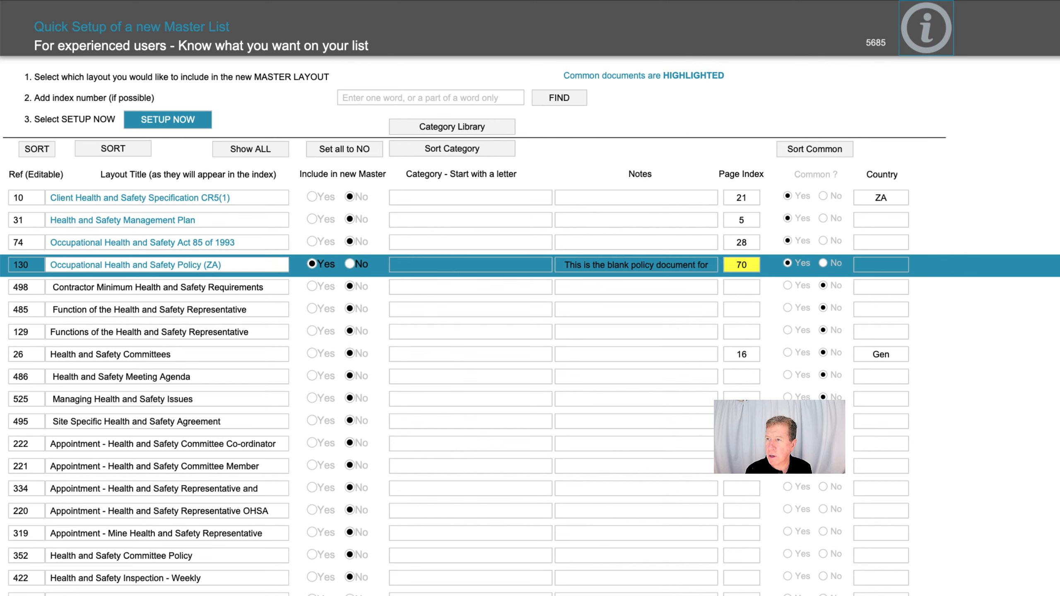
mouse_move(1059, 103)
mouse_down()
mouse_move(880, 42)
mouse_move(1059, 66)
mouse_move(1059, 84)
mouse_up()
double_click(741, 264)
text(1)
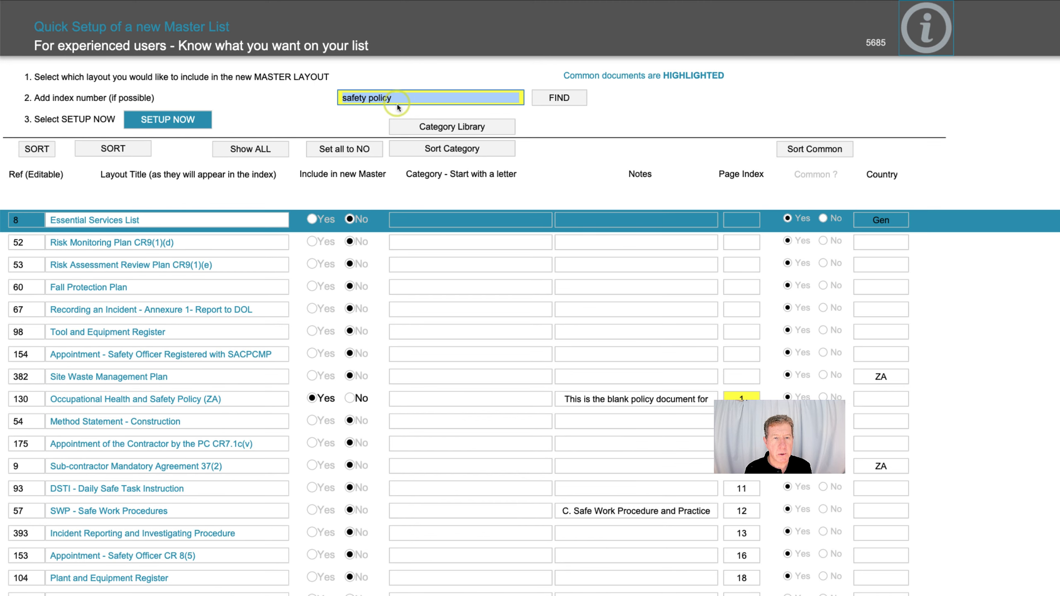
Find the layouts matching "company registration" and include "Company Registration - CIPC" in the new master
text(company registration)
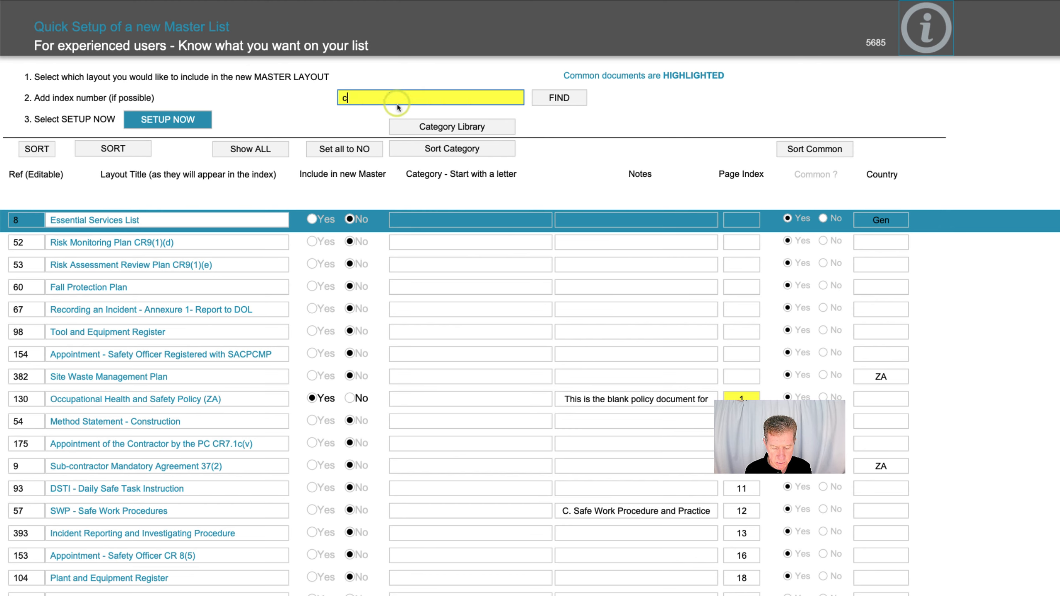
click(558, 98)
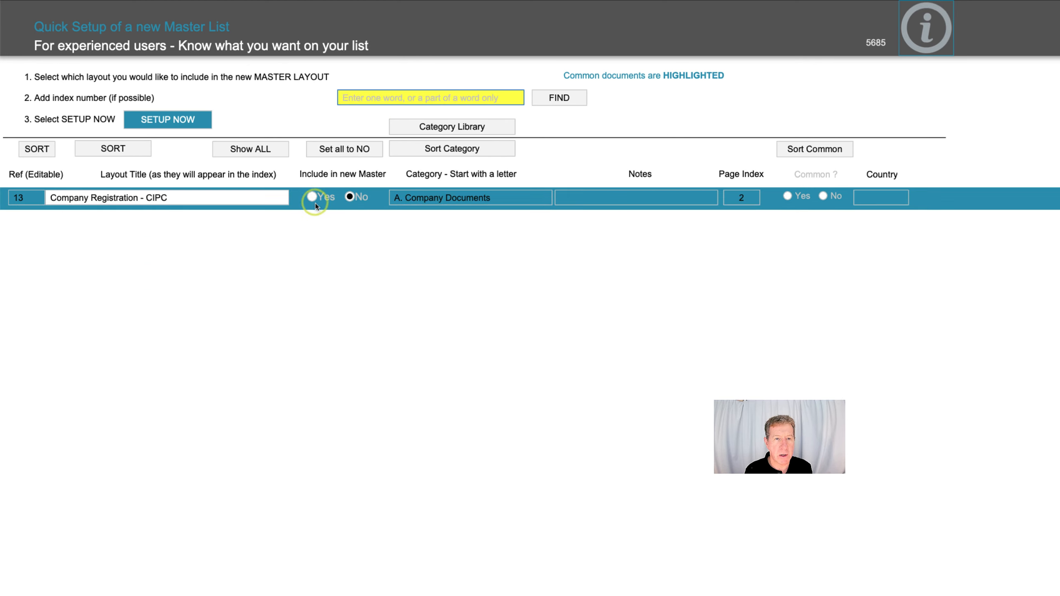
click(311, 196)
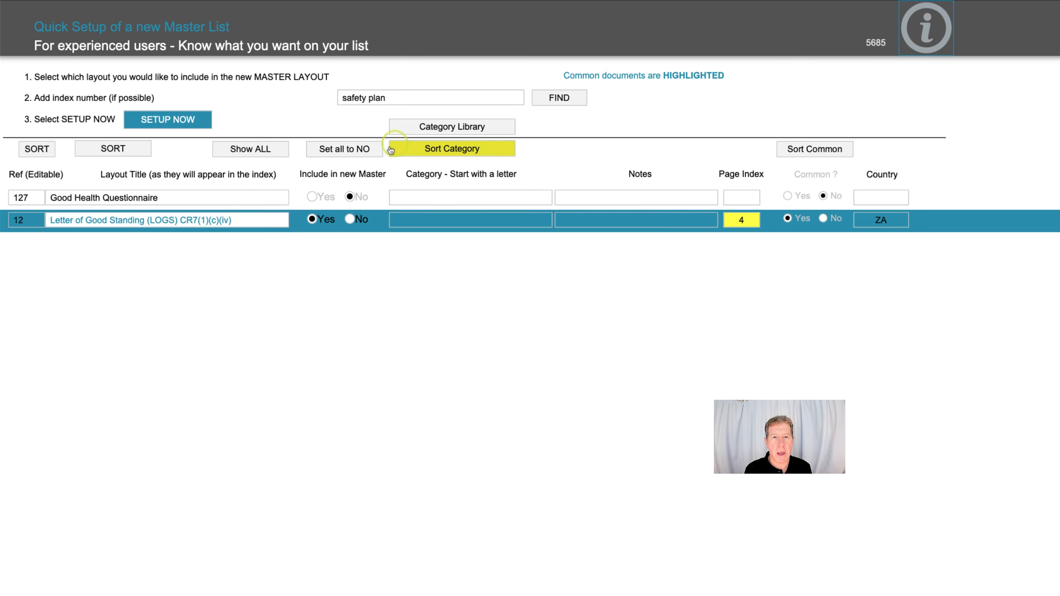
Set up the Jaden Construction master index from the layouts marked for inclusion
click(382, 99)
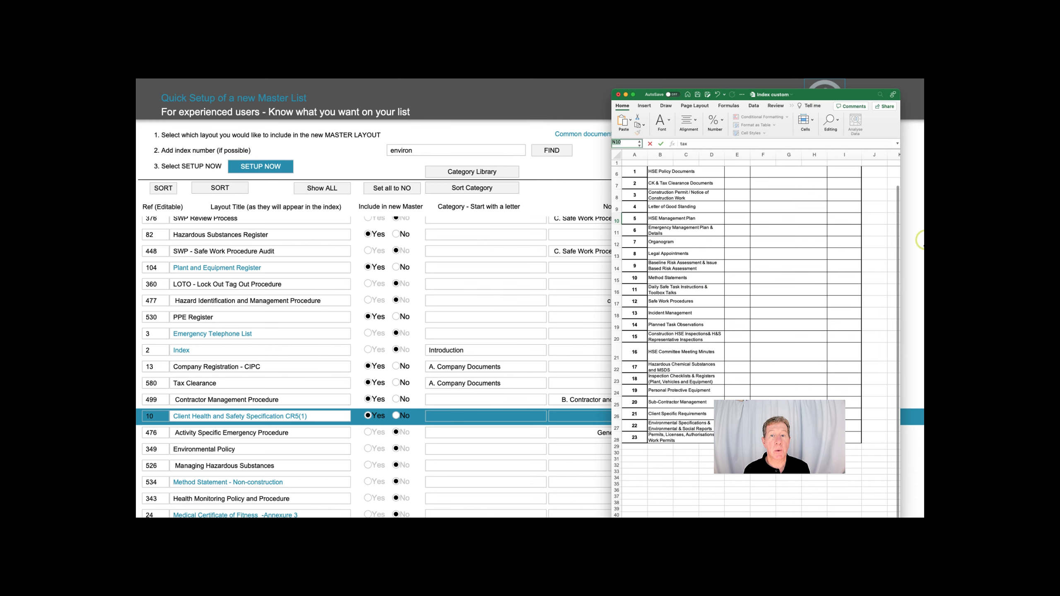
click(263, 166)
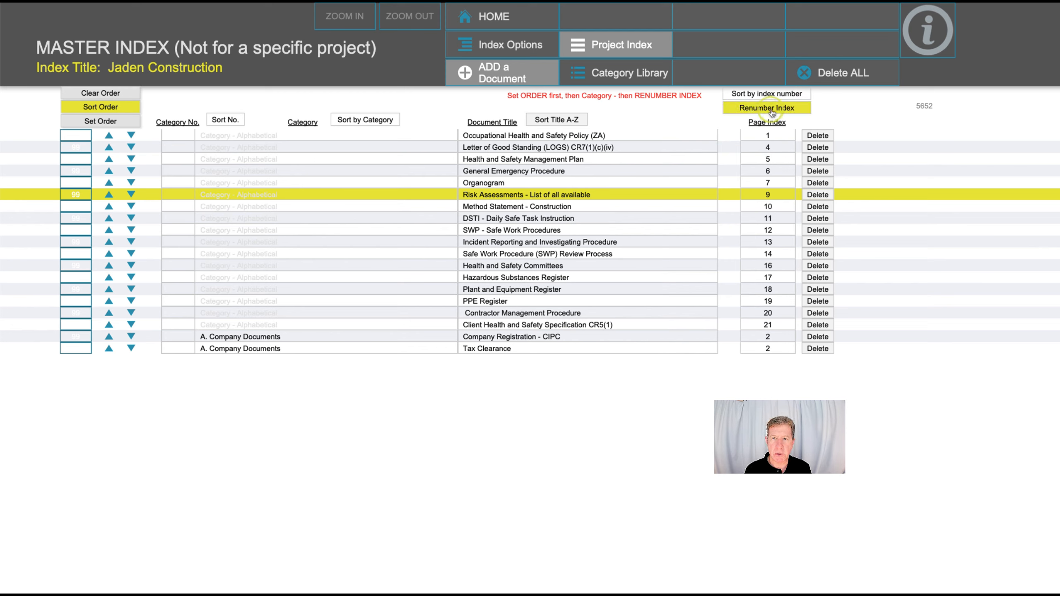
Sort the Jaden Construction master index by index number and set its document order to consecutive numbers
click(775, 95)
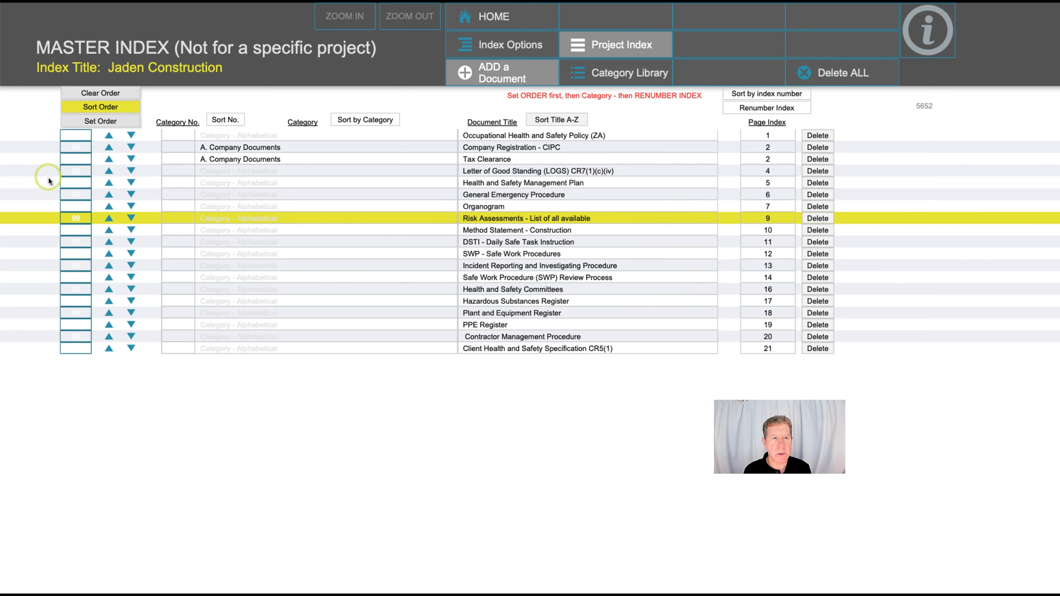
click(103, 121)
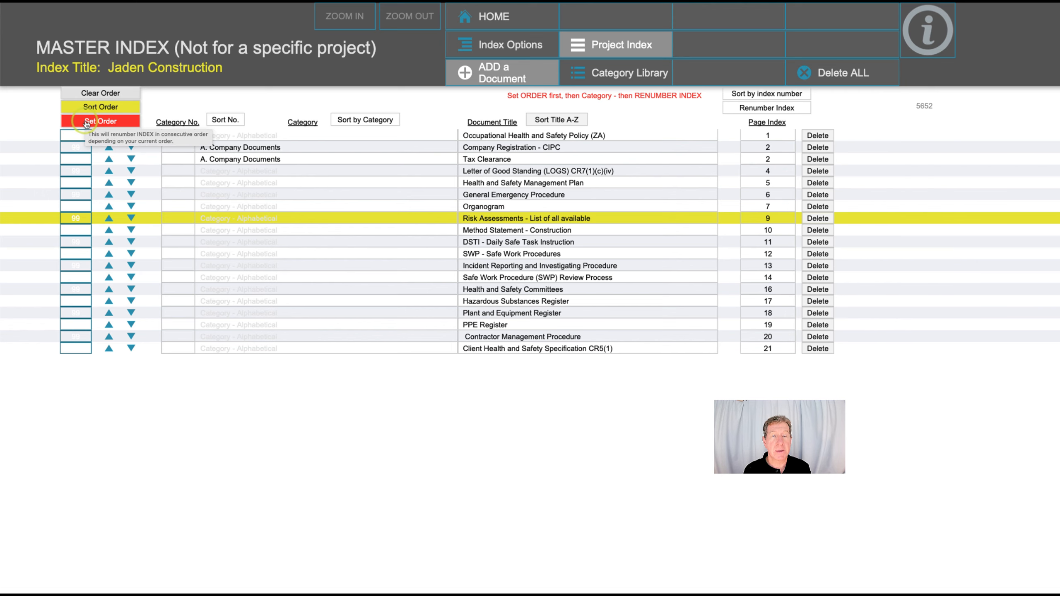
click(86, 124)
click(750, 310)
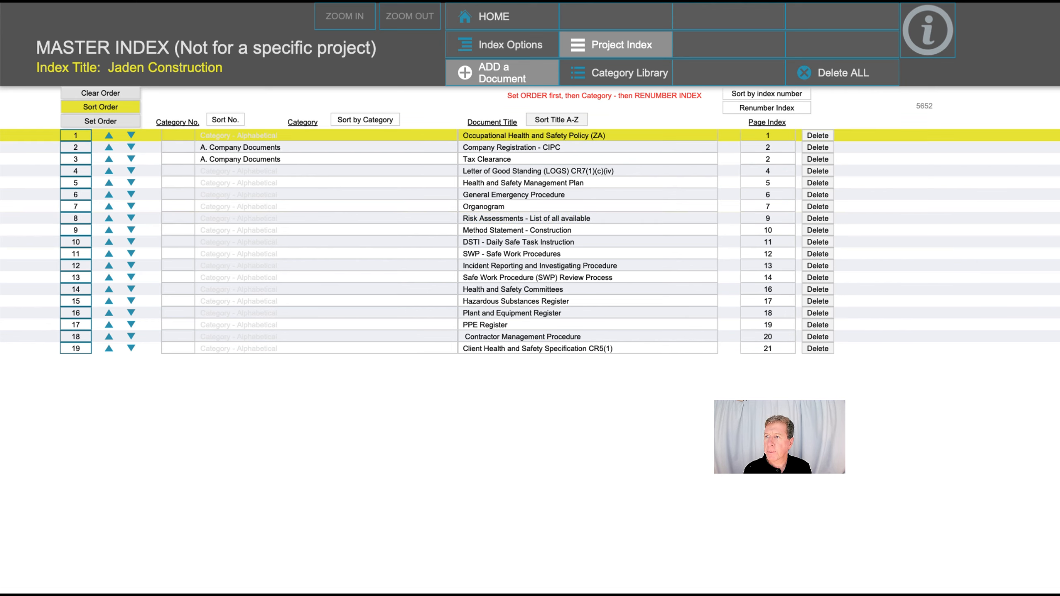
Check the Legal Appointments entry in the Jaden Construction Excel list and move the workbook back out of the way
drag(1059, 35, 986, 10)
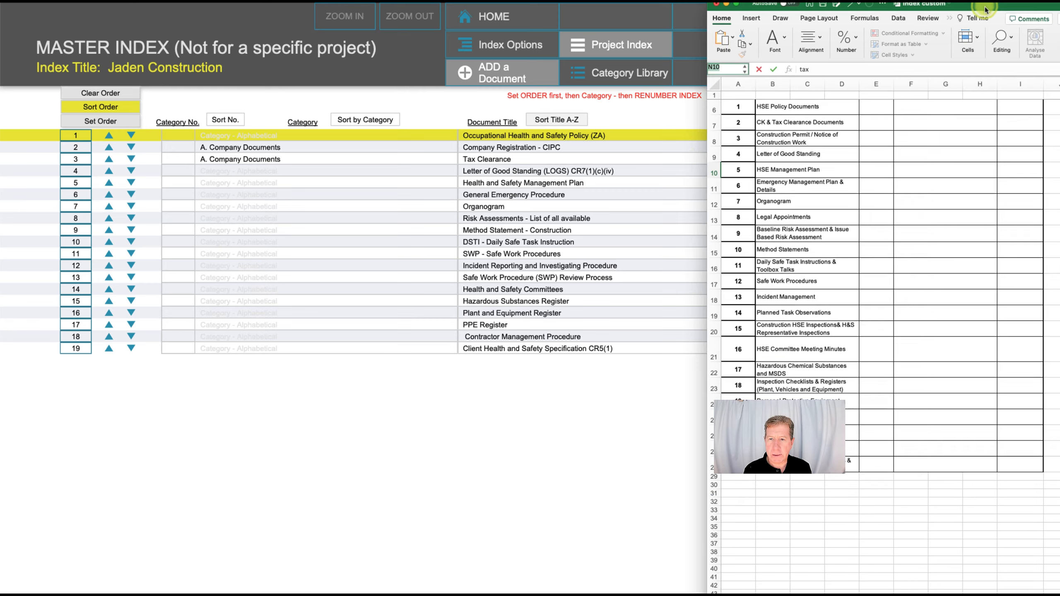
click(799, 216)
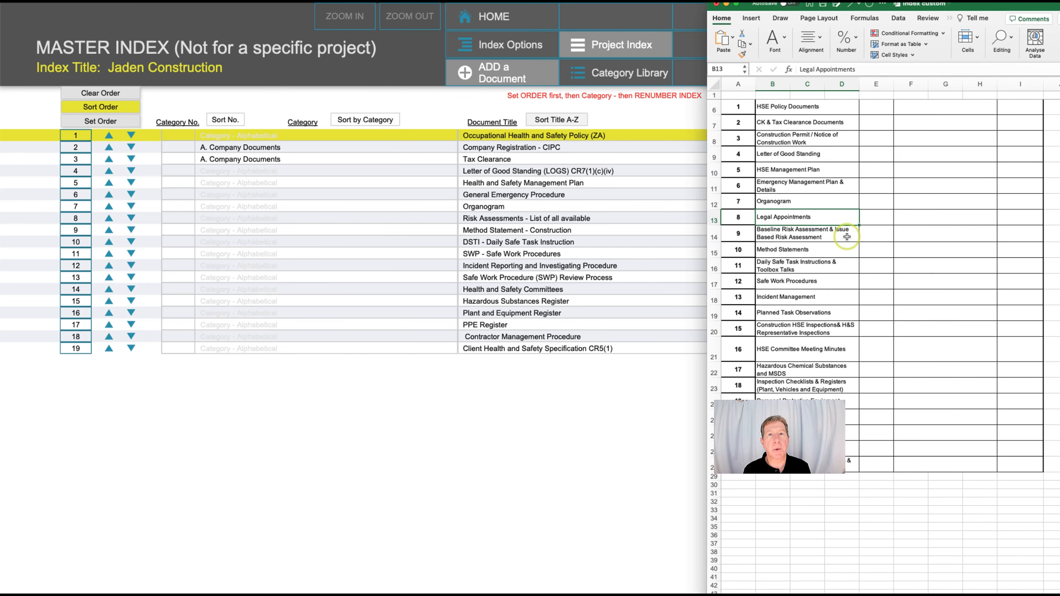
drag(1018, 2, 1059, 17)
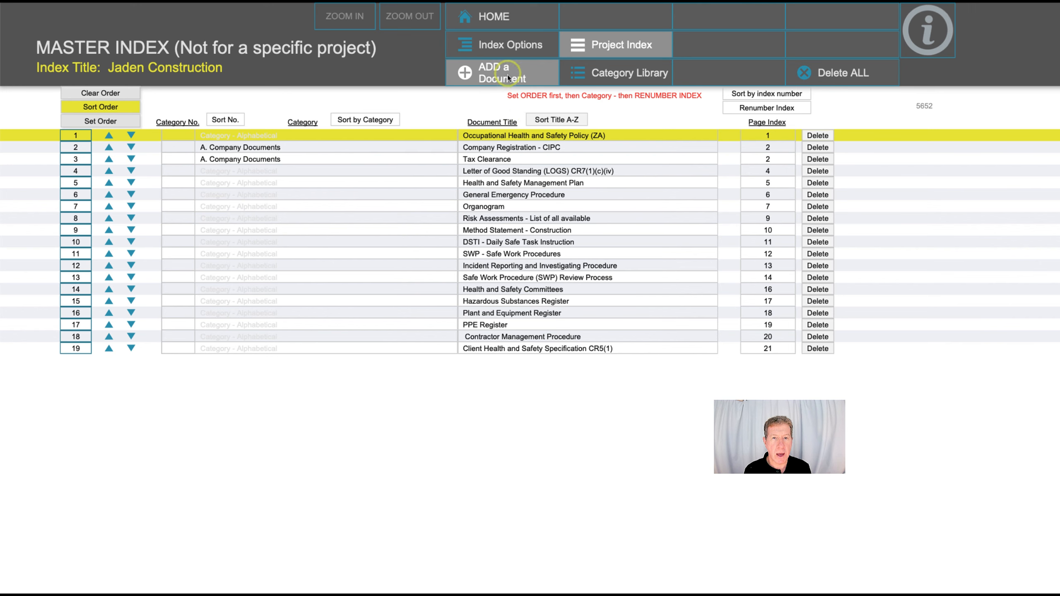
Add the appointments Assistant Supervisor 8(8), CEO - 16(1), Construction Supervisor 8(7) and Fall Protection Planner Reg 10 to the master with page index 8
click(493, 79)
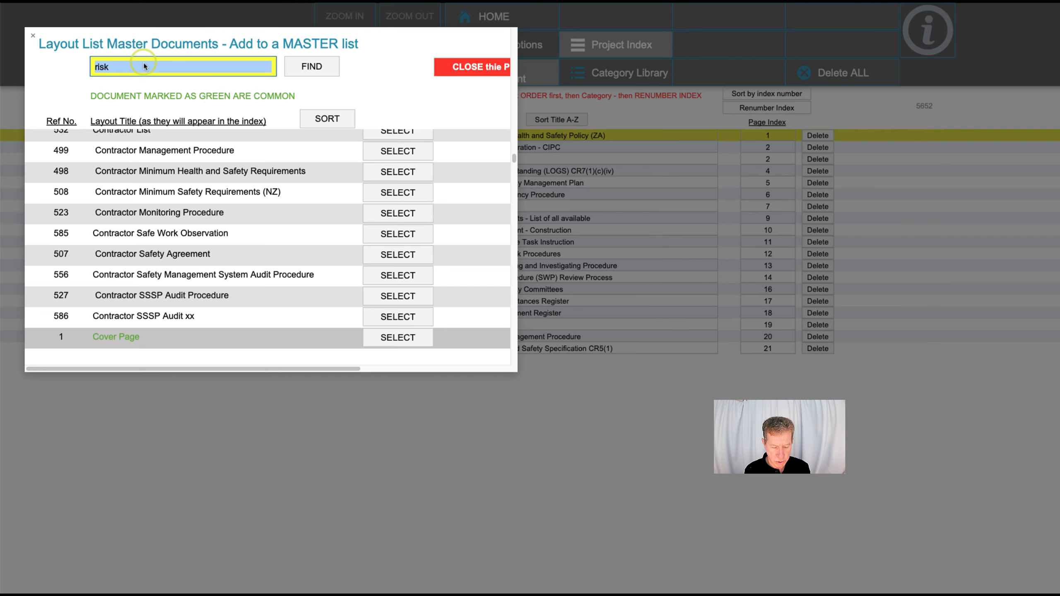
text(appoint)
click(314, 68)
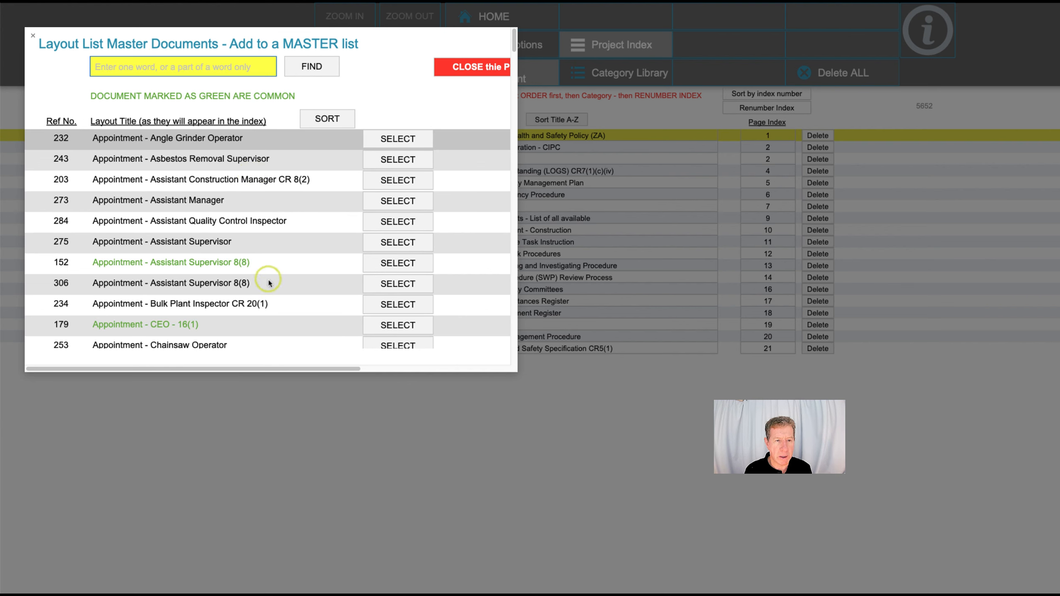
click(397, 263)
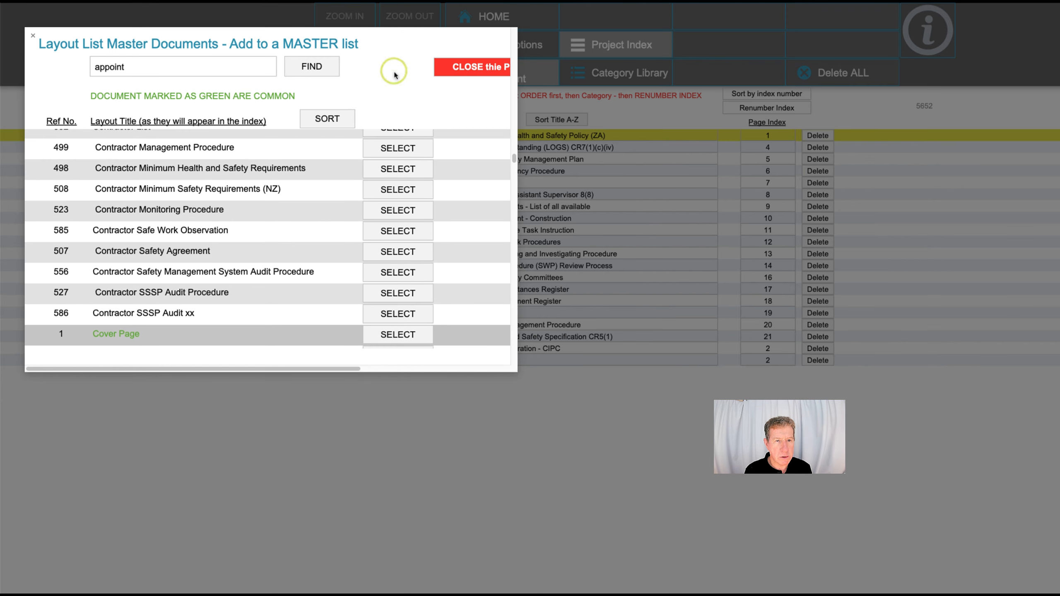
click(311, 66)
click(398, 324)
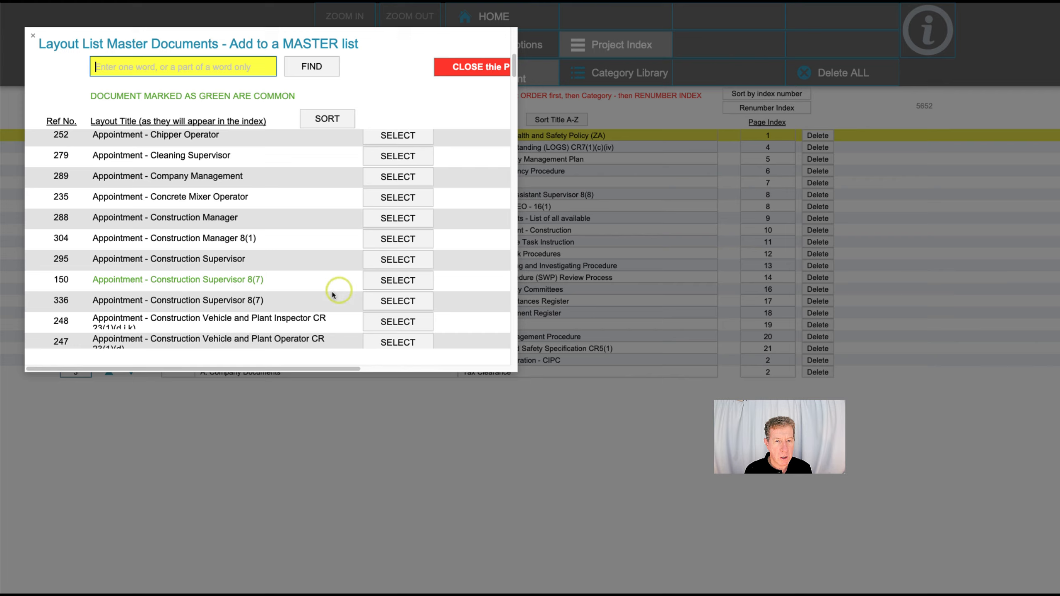
click(394, 280)
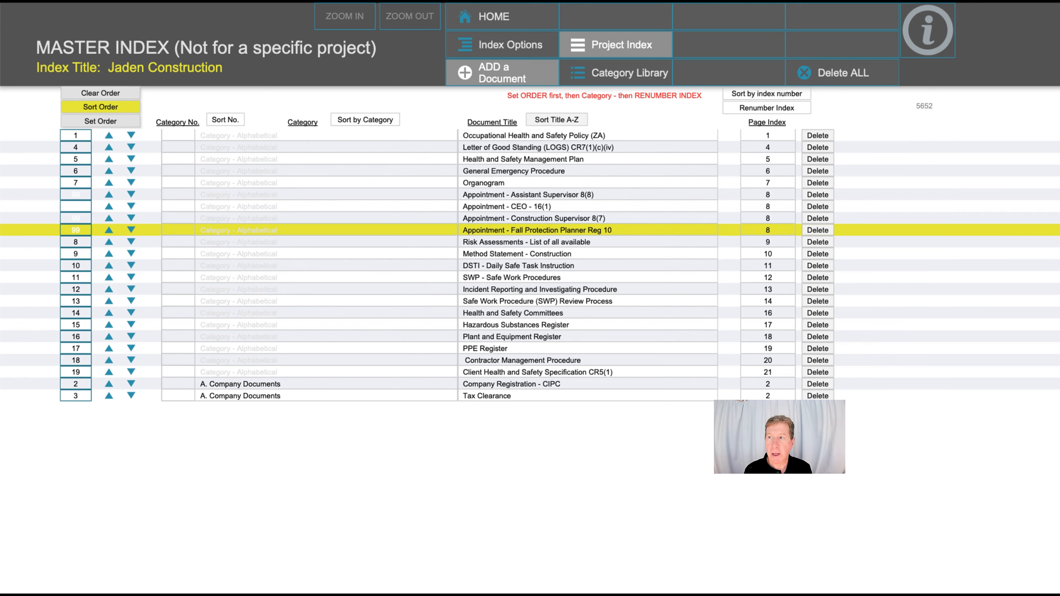
Check the Legal Appointments item in the client's Excel list, then number the master's document order and sort the entries by index number
drag(1059, 9, 893, 9)
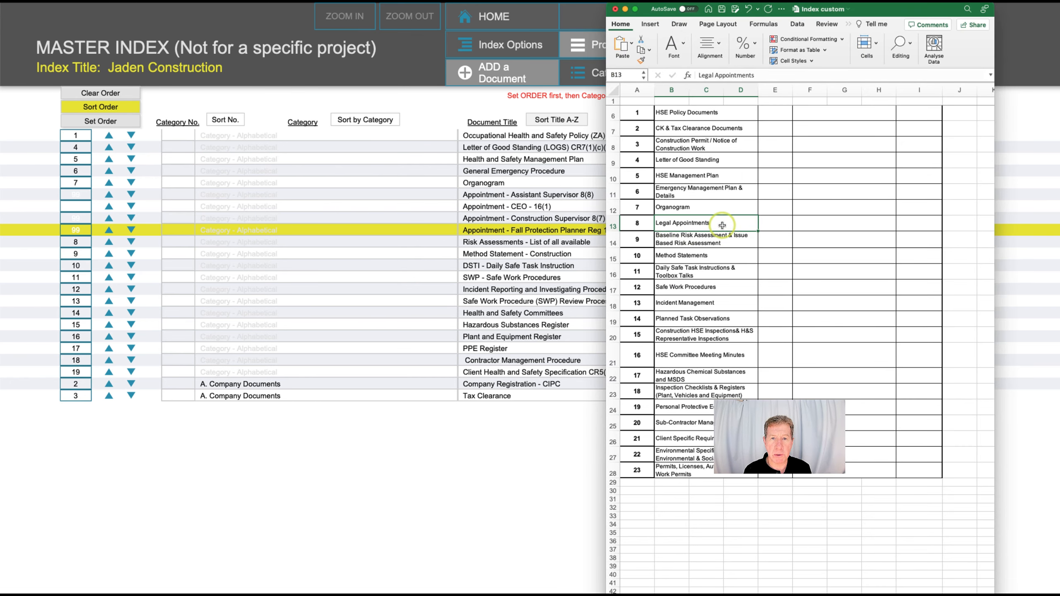
click(682, 68)
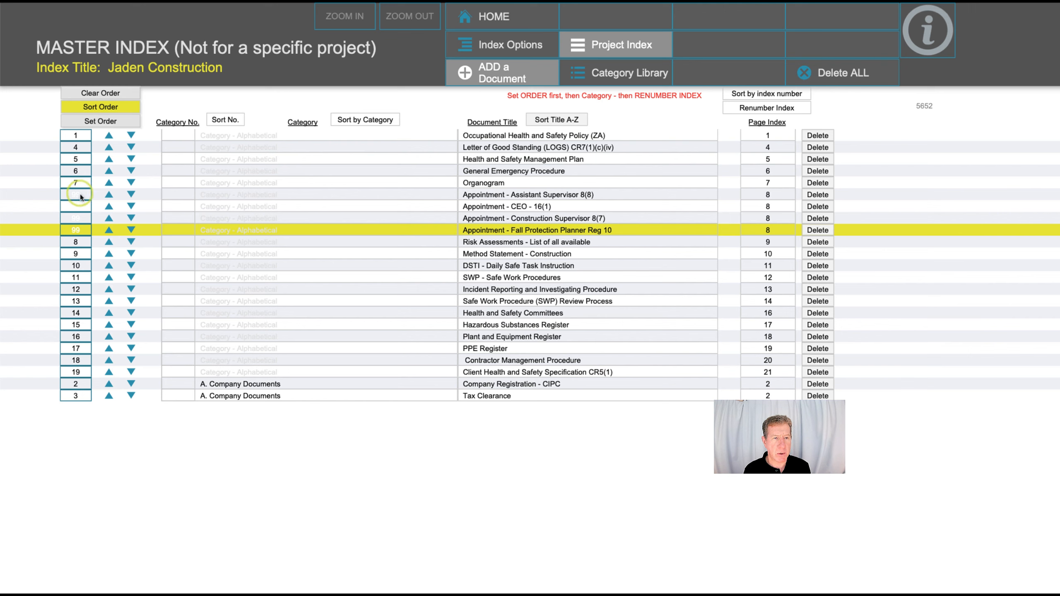
click(110, 123)
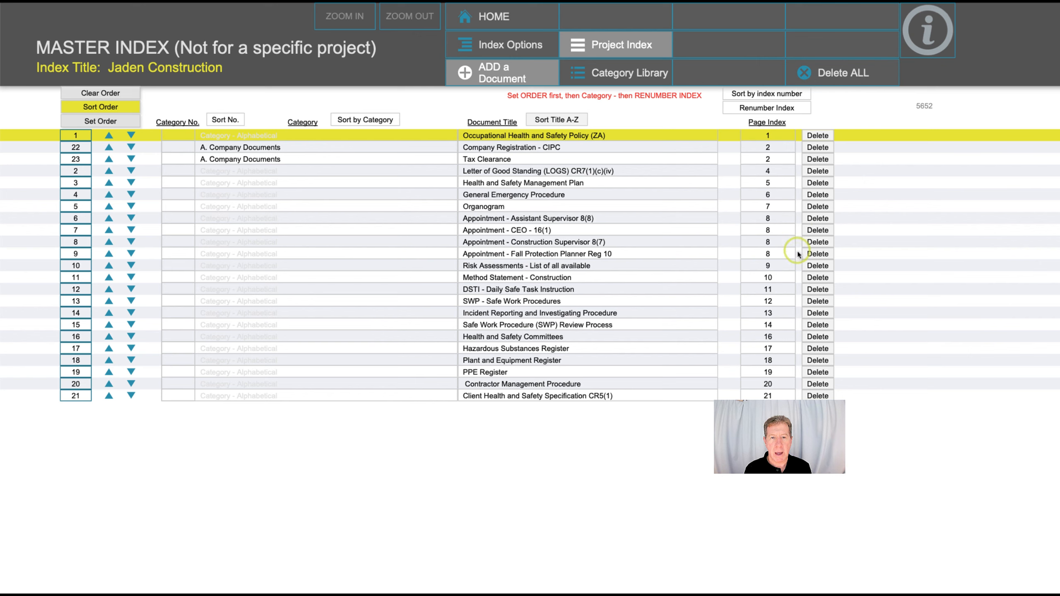
Clear the category from the Company Registration - CIPC and Tax Clearance entries
click(253, 148)
key(BackSpace)
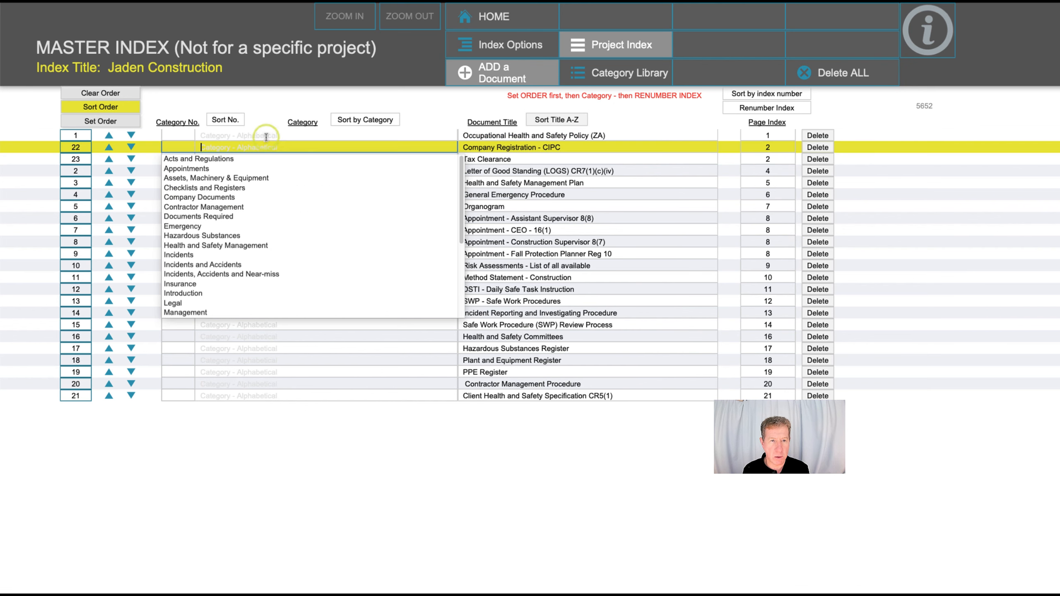
click(303, 100)
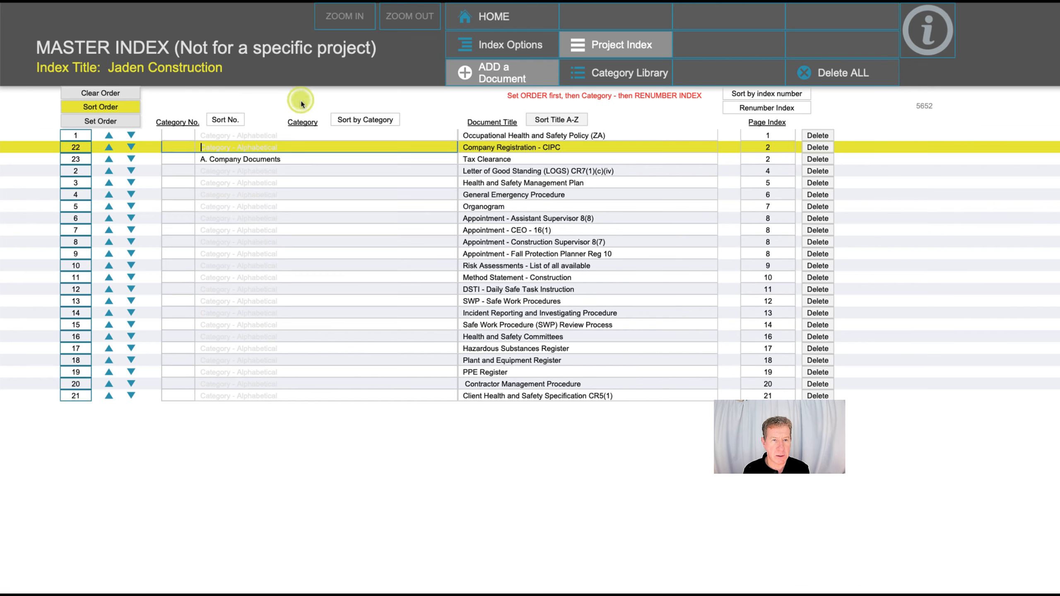
click(249, 158)
key(BackSpace)
click(266, 103)
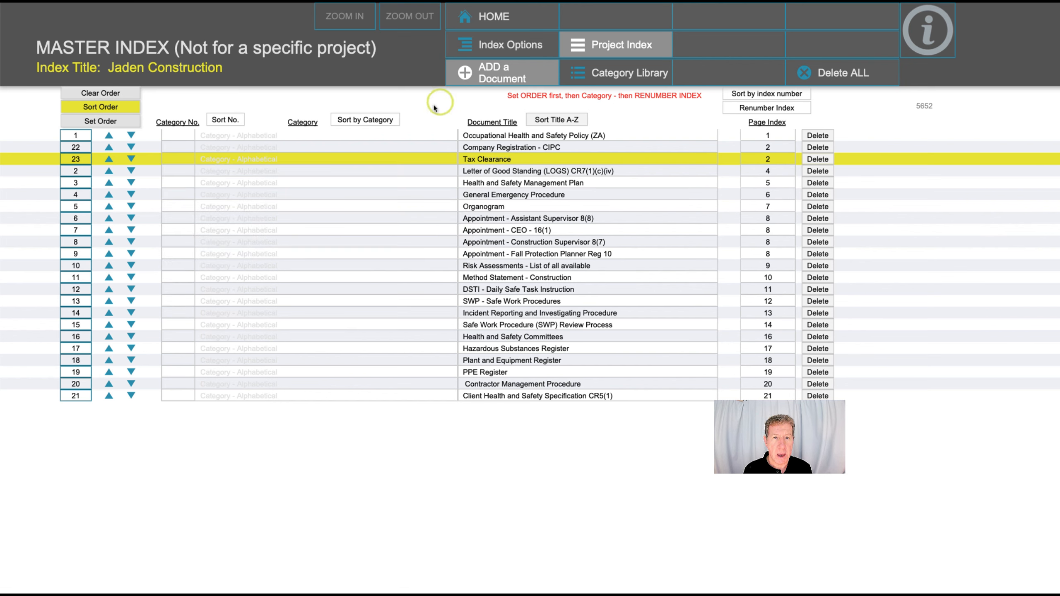
Review the available categories in the index category library and close it
click(631, 79)
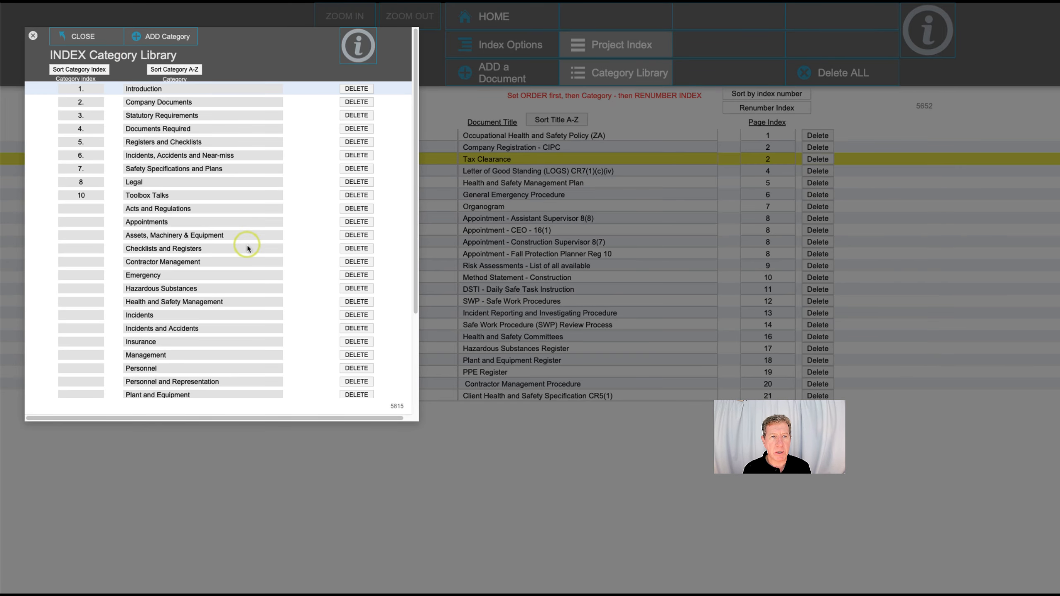
scroll(225, 184, down, 5)
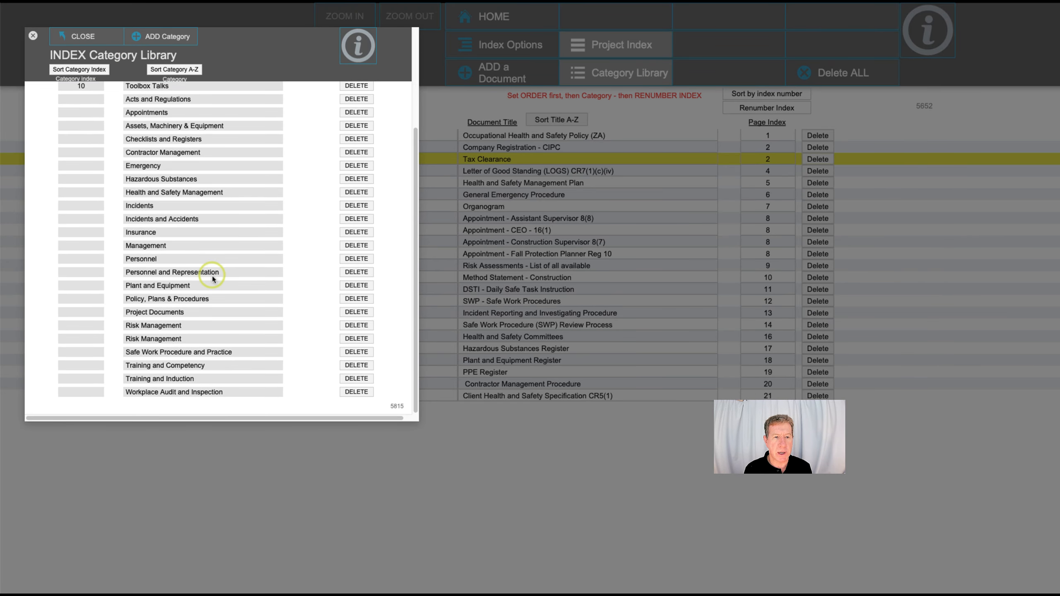
scroll(212, 277, up, 5)
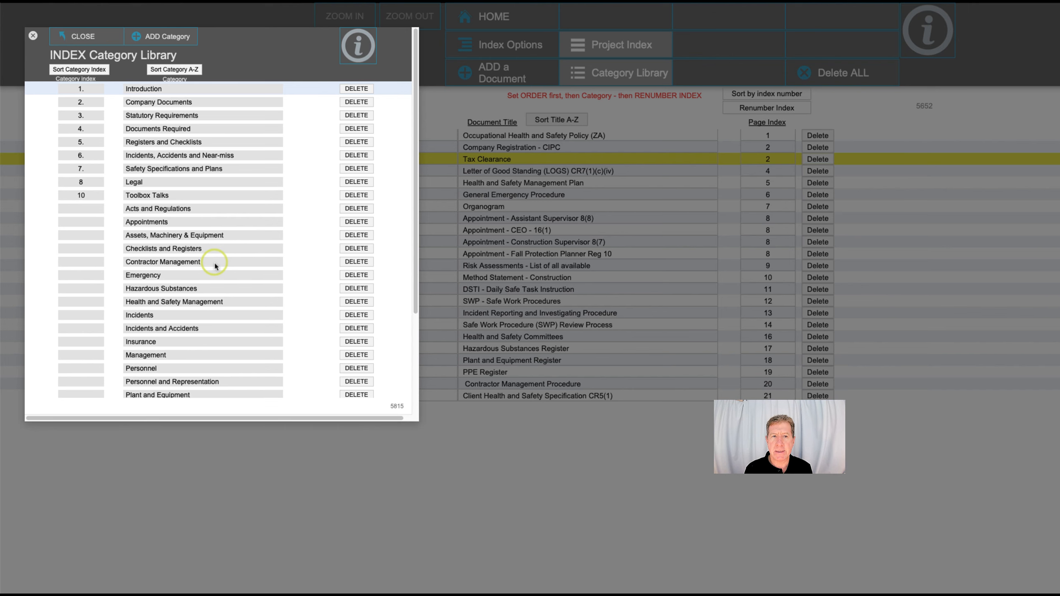
scroll(259, 334, down, 5)
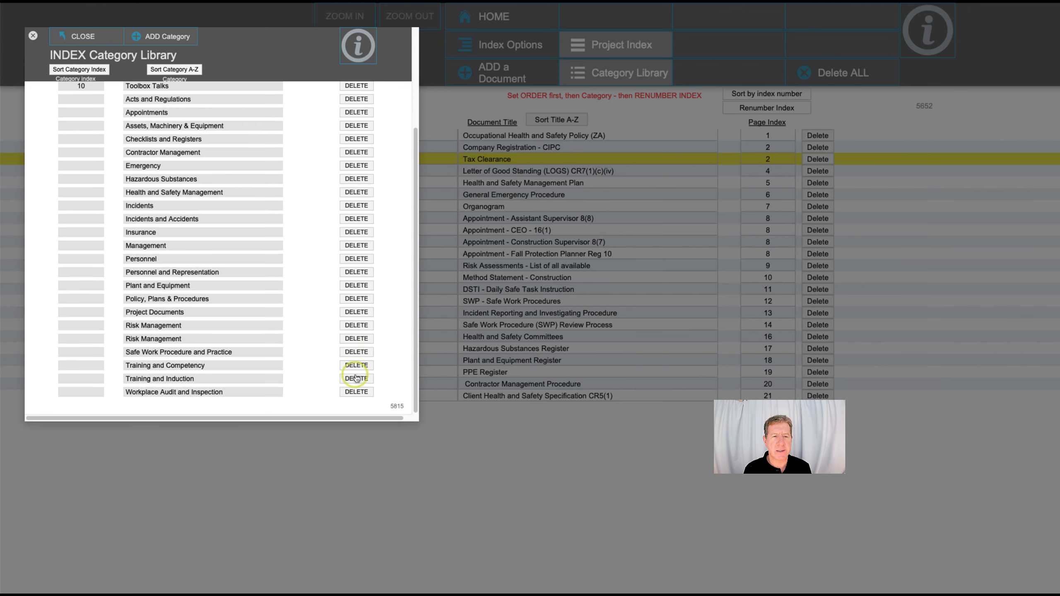
scroll(355, 379, up, 5)
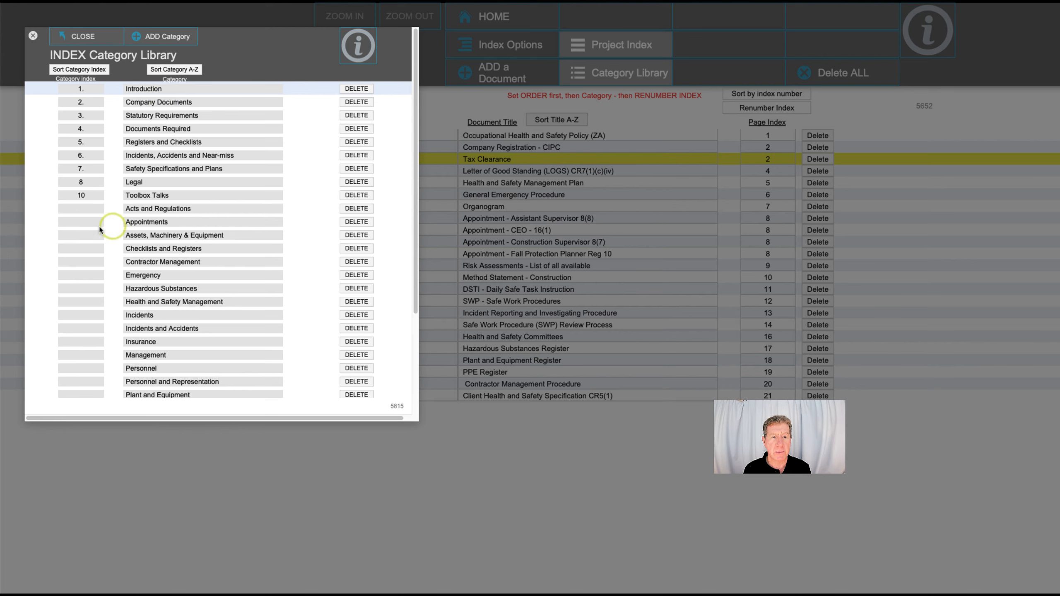
click(496, 225)
Try the Appointments category on the Assistant Supervisor 8(8) and CEO - 16(1) entries, then clear it from both
click(212, 218)
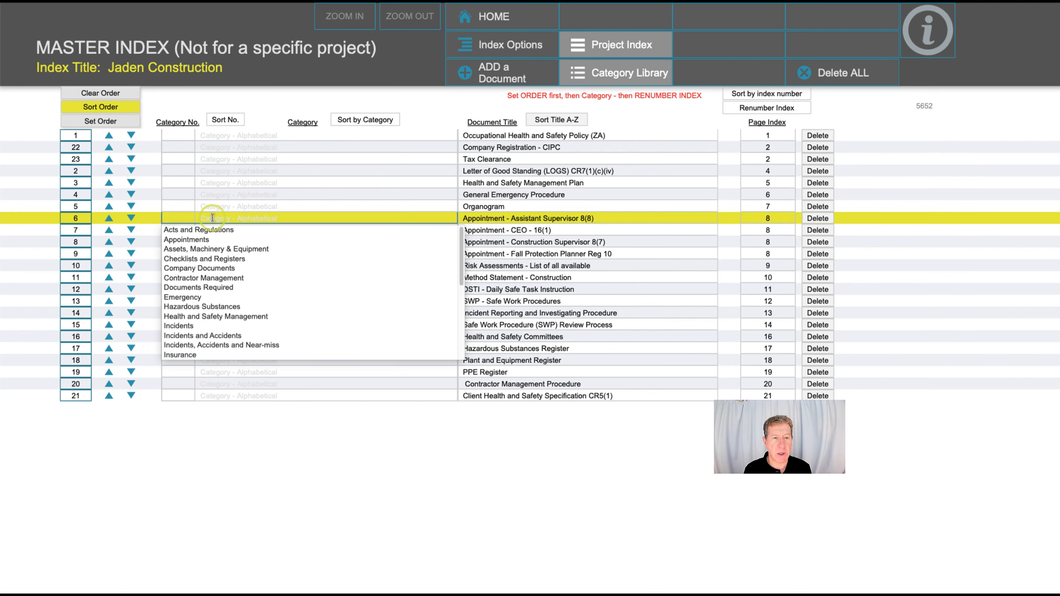
click(187, 240)
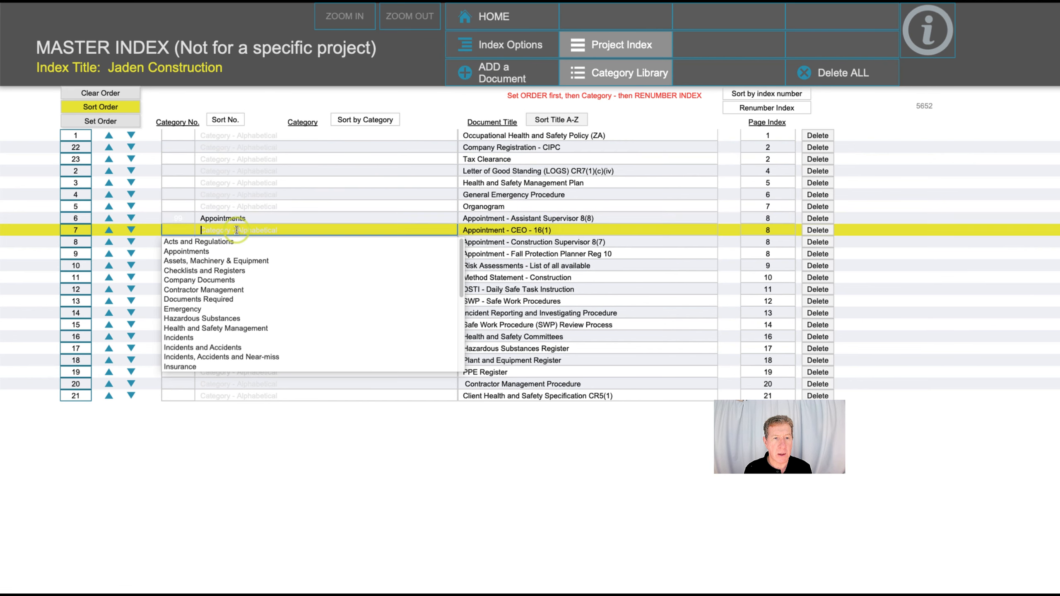
click(186, 252)
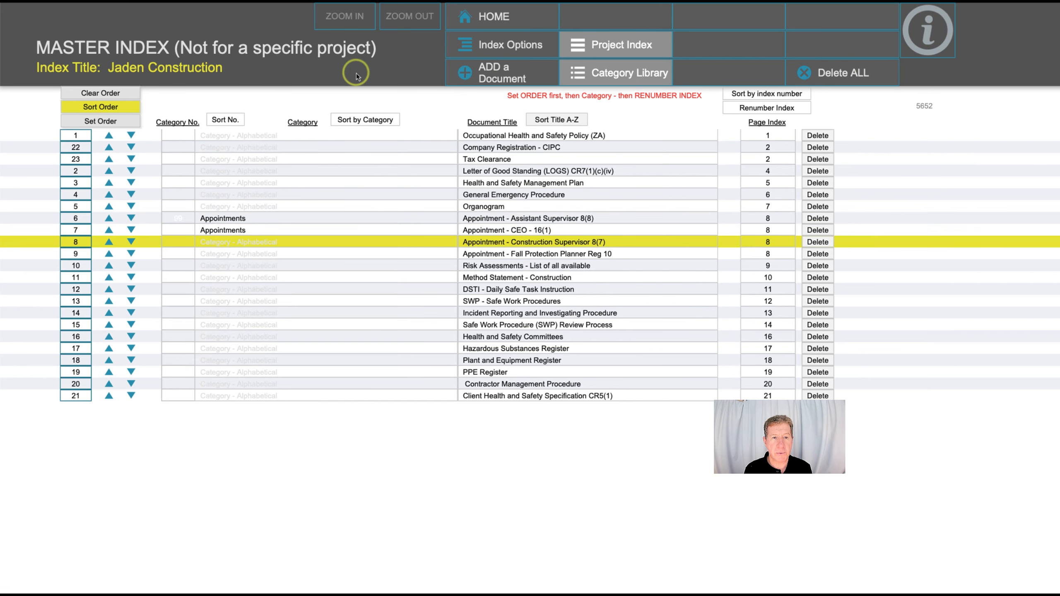
click(246, 230)
key(BackSpace)
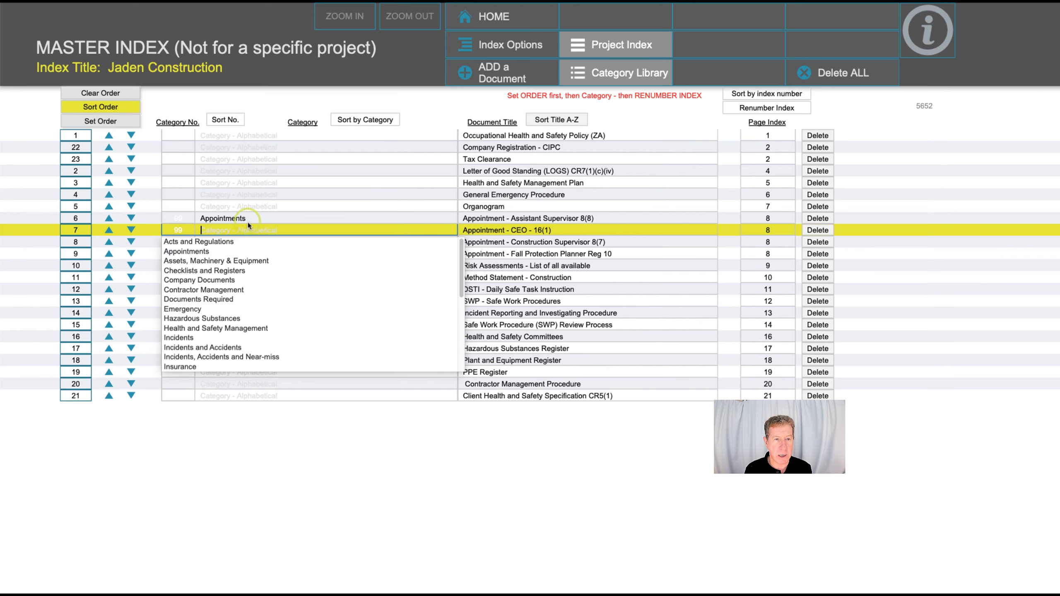
click(249, 217)
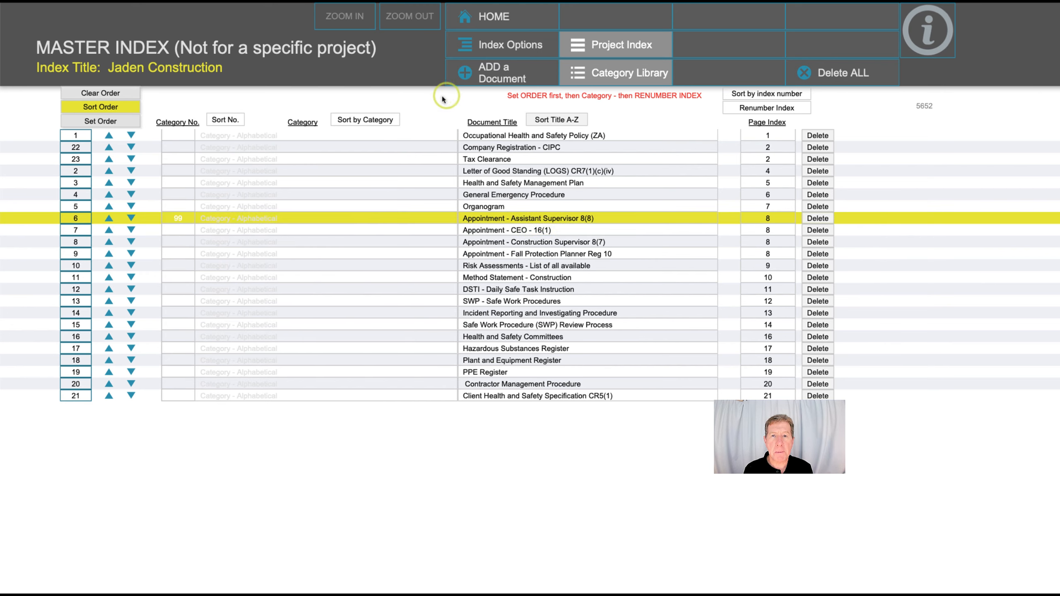
Replace the Fixed-up Plumbing project index with the Jaden Construction master index
click(622, 46)
scroll(507, 317, down, 7)
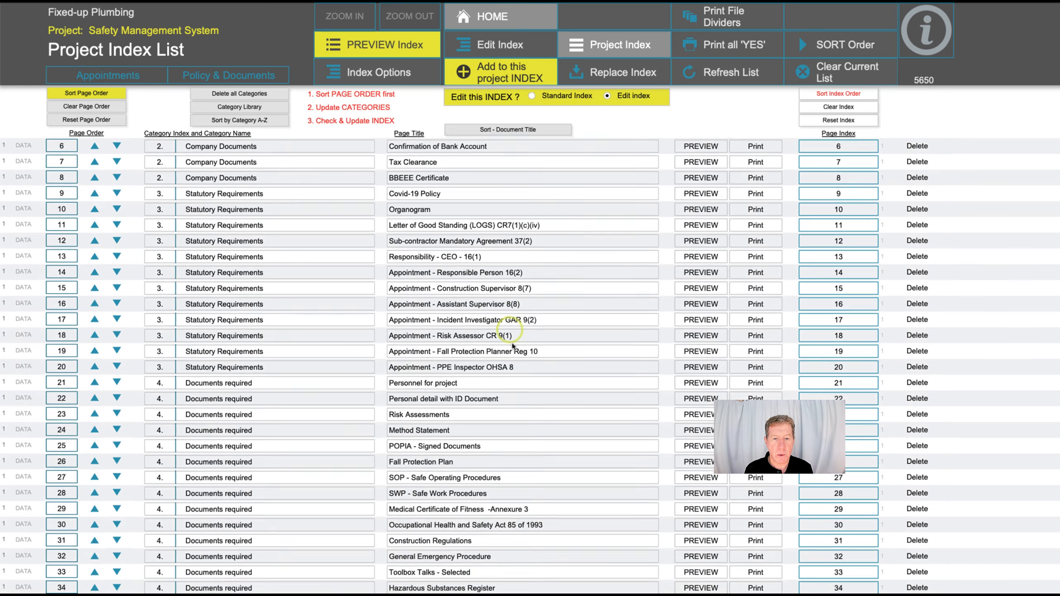
scroll(514, 317, up, 5)
scroll(516, 349, up, 2)
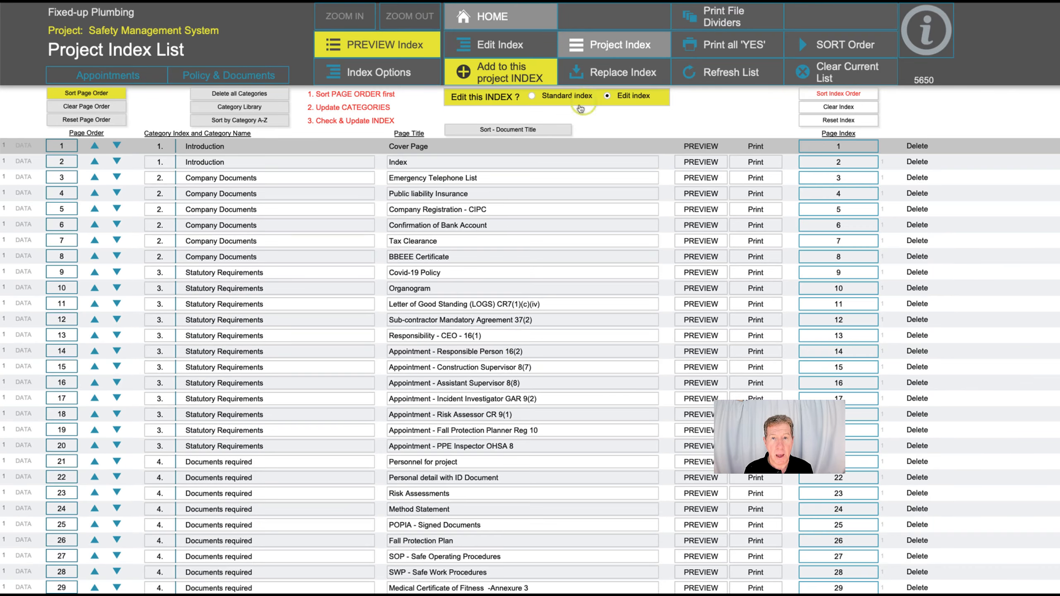
click(623, 75)
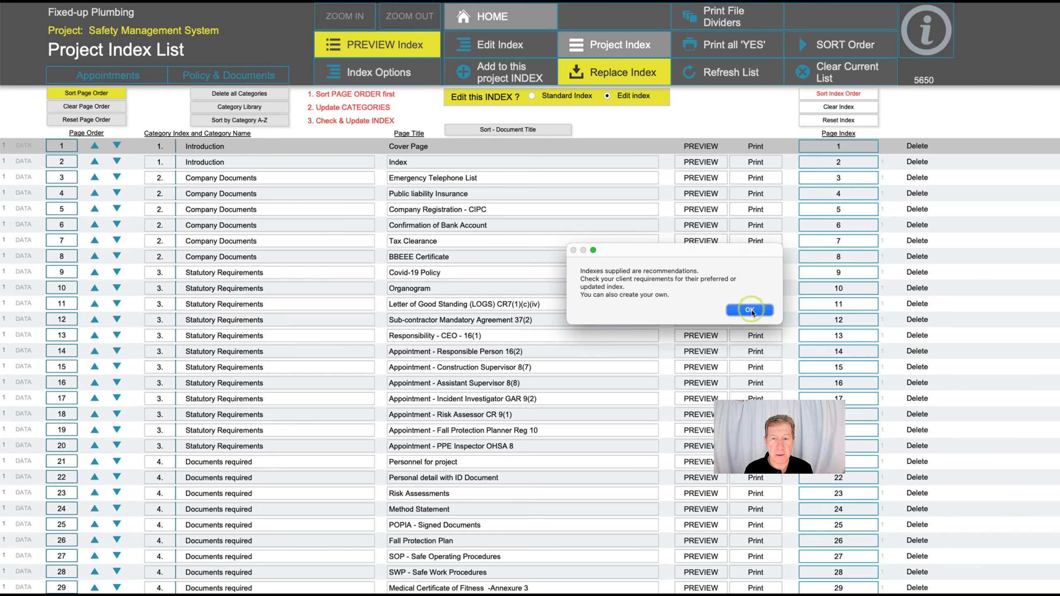
click(750, 309)
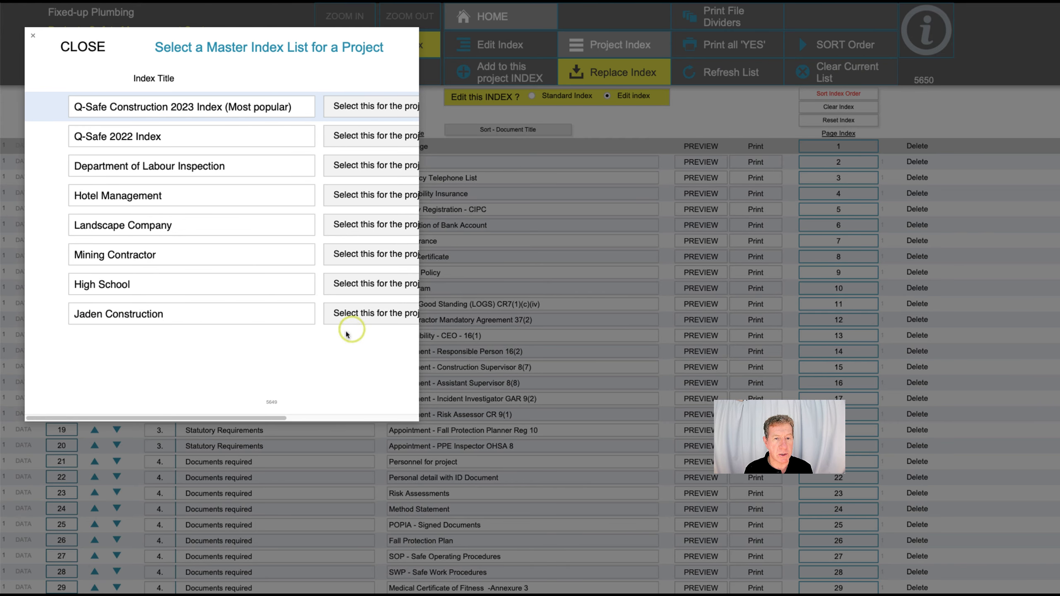
click(355, 315)
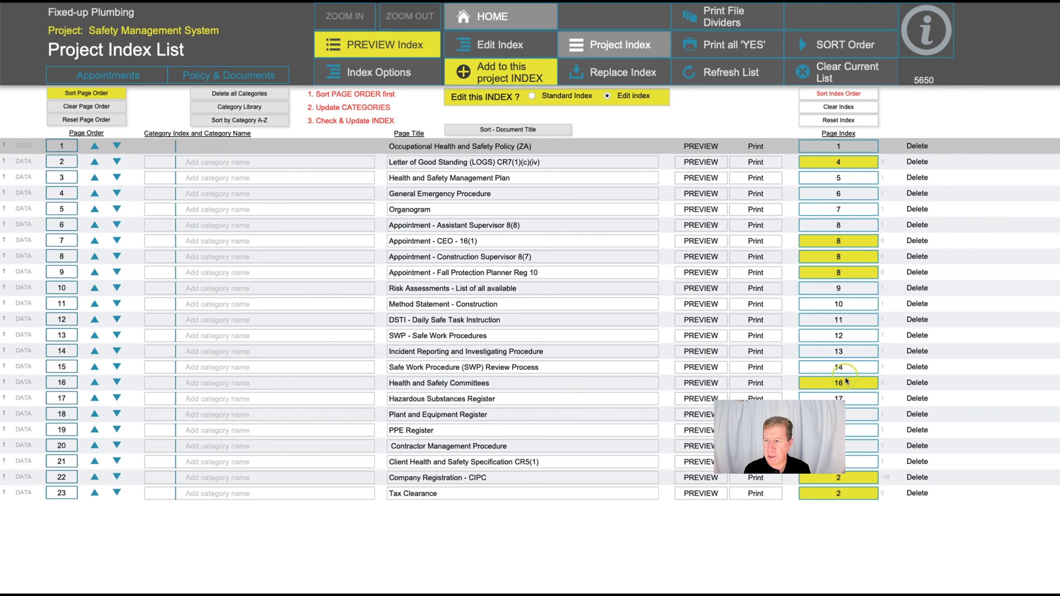
Check item 15 in the client's Excel list and add Health and Safety Inspection - Weekly to the project index with page index 15
drag(1052, 63, 1022, 23)
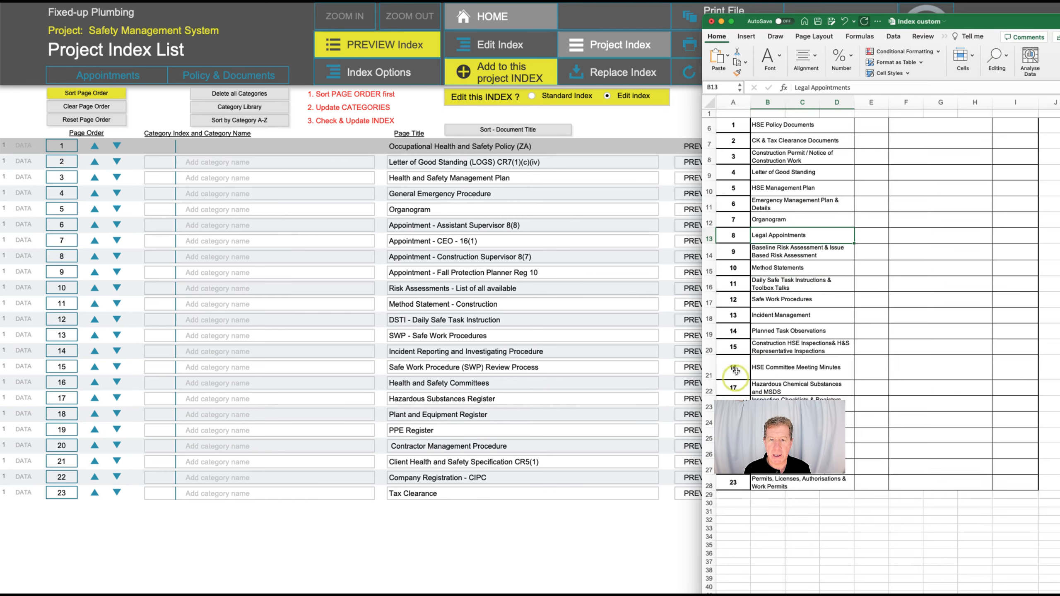
click(796, 348)
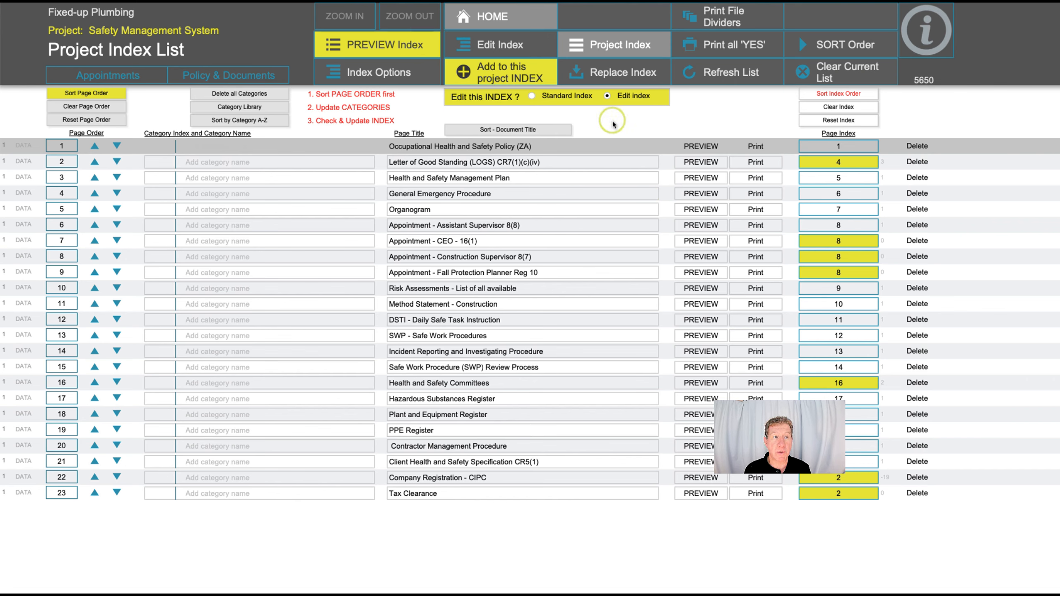
click(503, 79)
text(inspection)
click(318, 117)
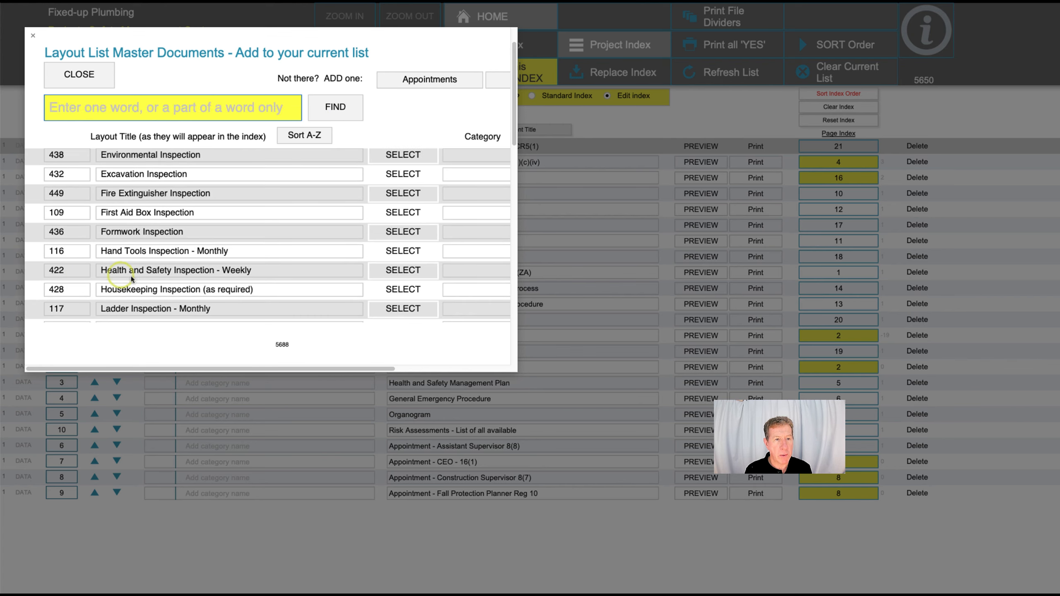
click(403, 270)
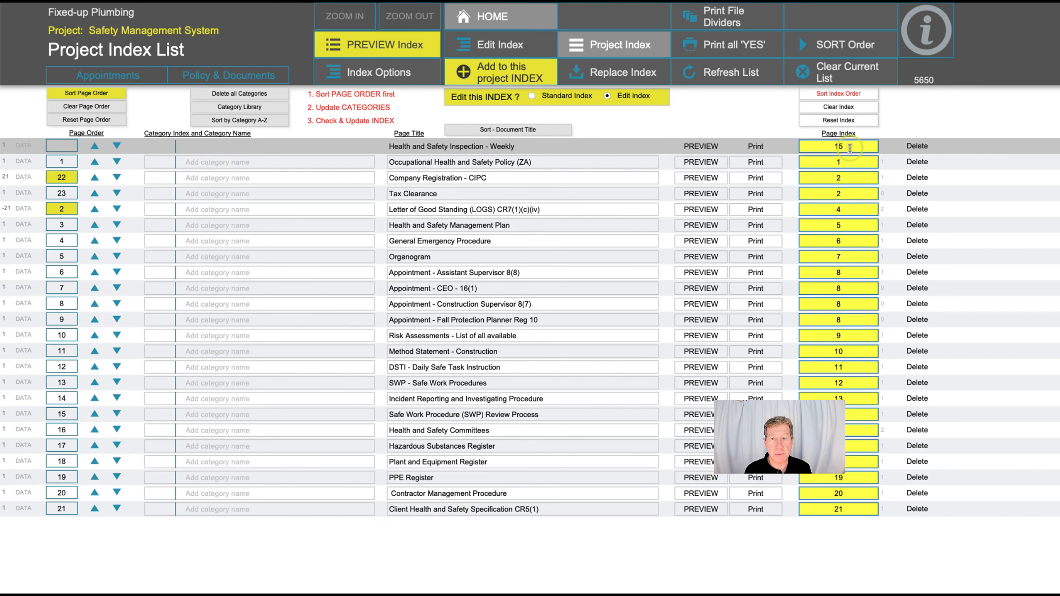
Sort the project index by page index and reset the page order to consecutive numbers
click(838, 94)
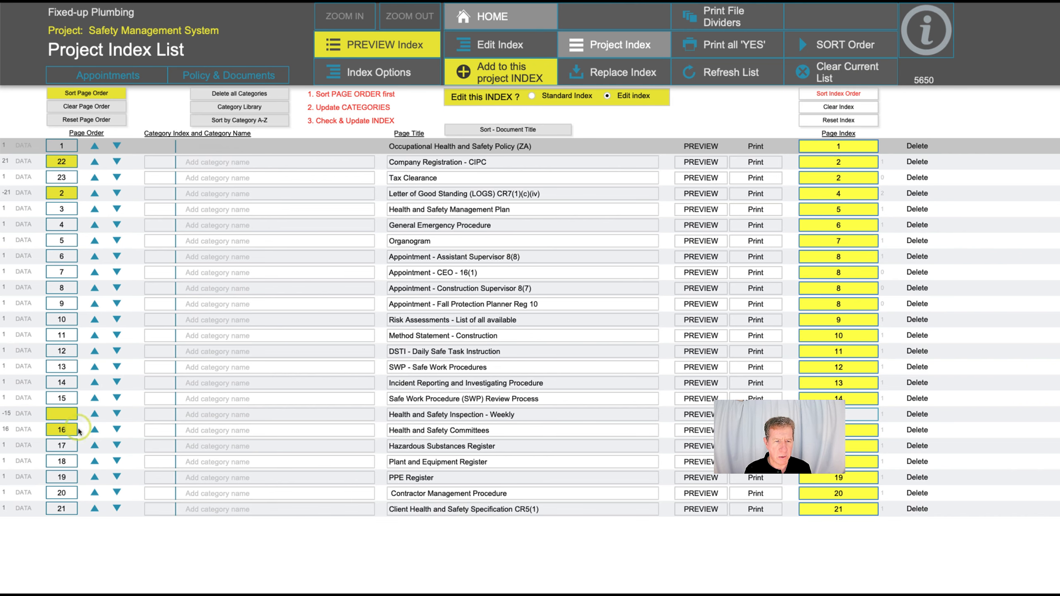
click(87, 120)
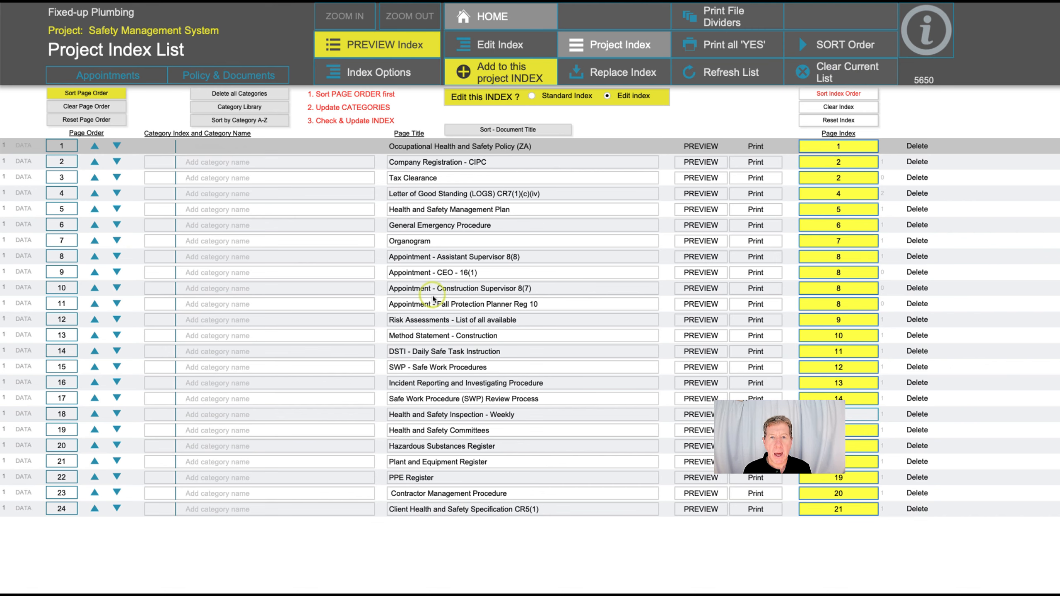
Preview the project documents from Occupational Health and Safety Policy (ZA) through Health and Safety Management Plan, then preview the index itself
click(708, 149)
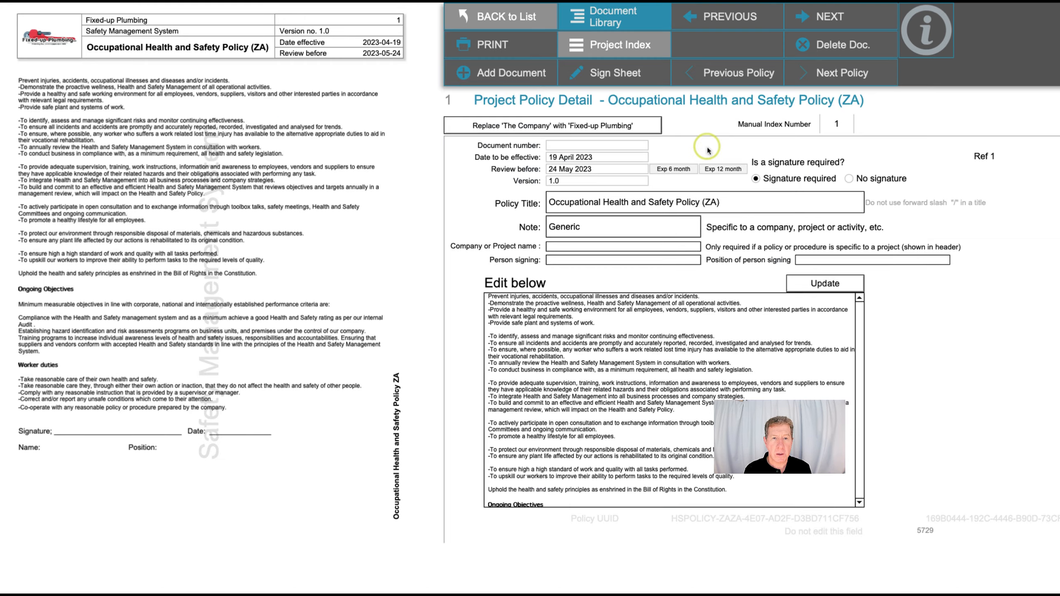
click(843, 16)
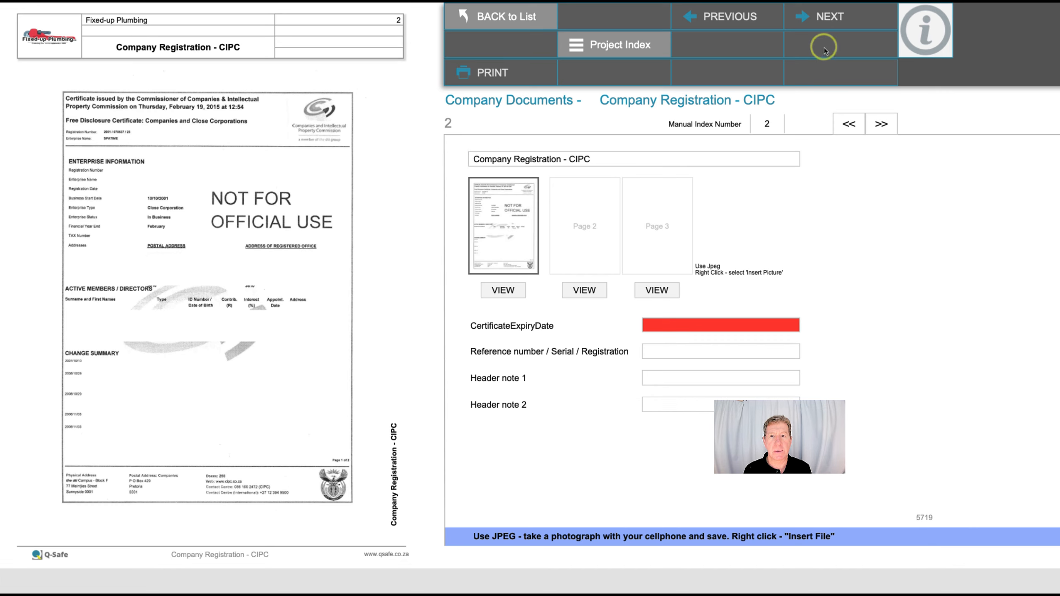
click(830, 15)
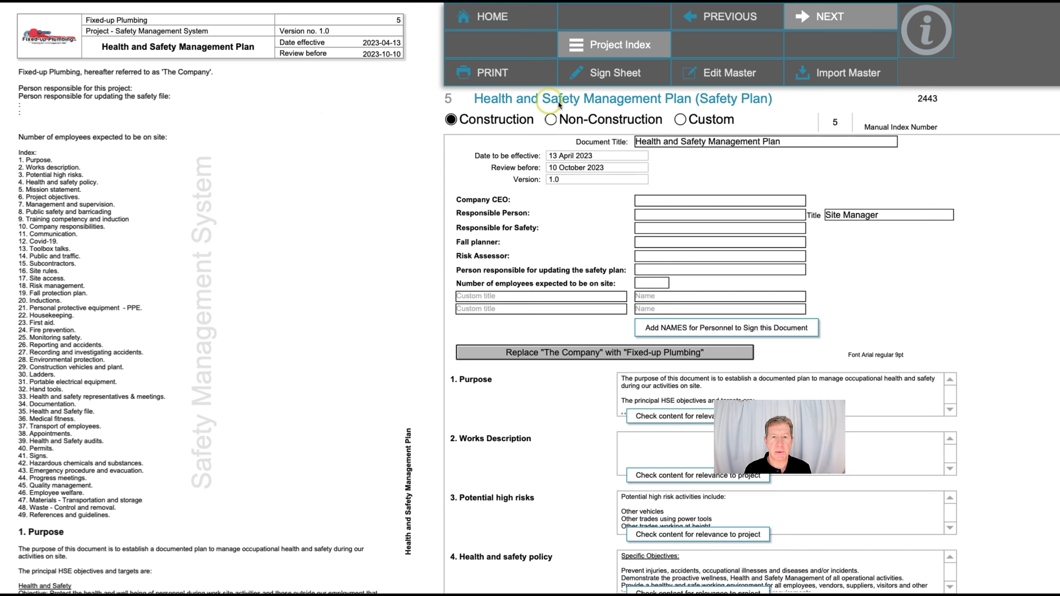
click(626, 43)
click(384, 212)
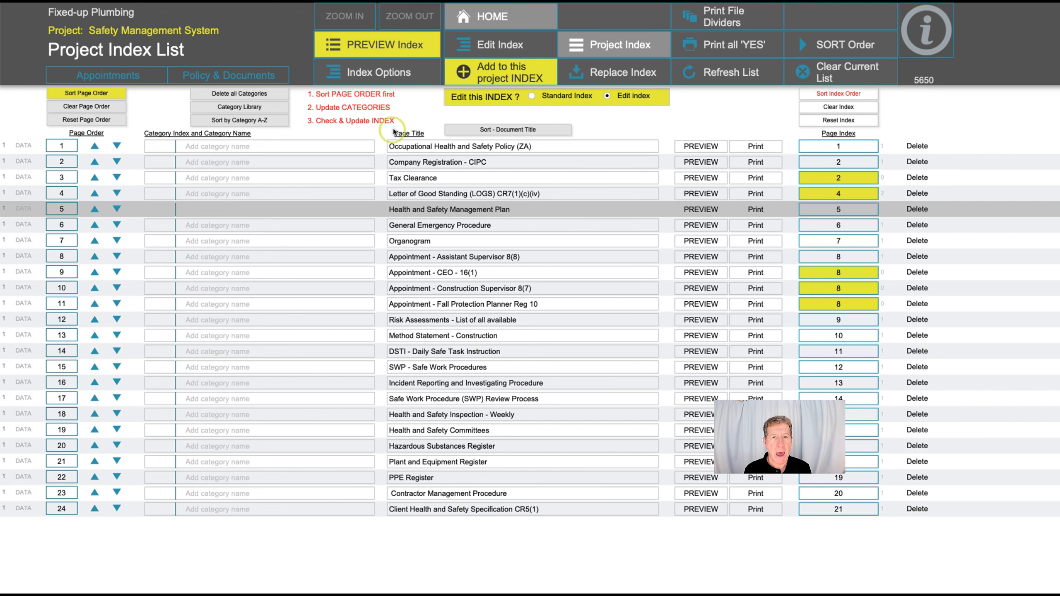
click(399, 48)
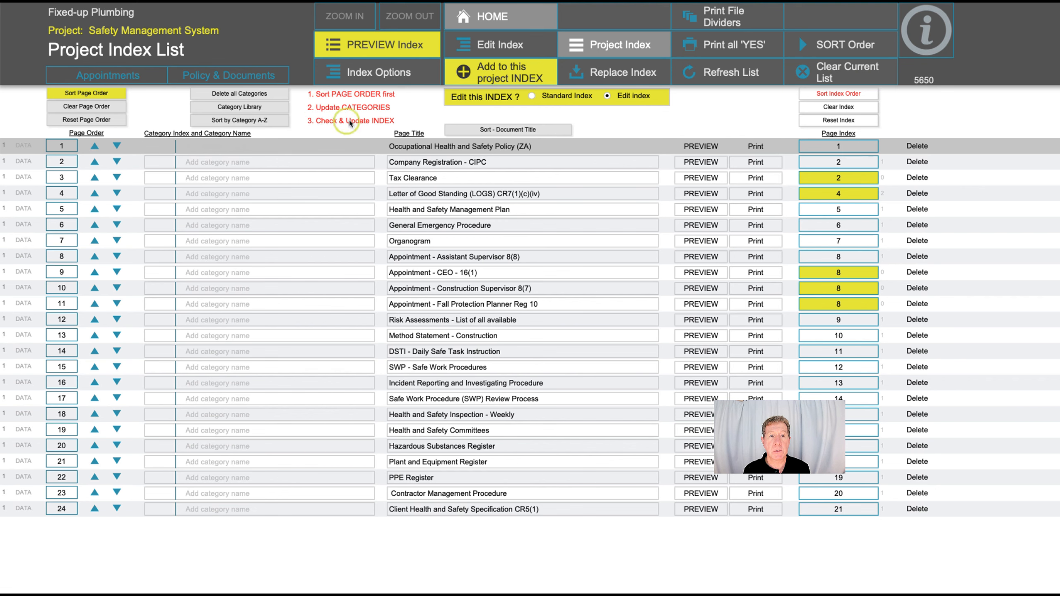
Assign the Appointments category to the Tax Clearance entry in the project index
click(301, 178)
click(169, 200)
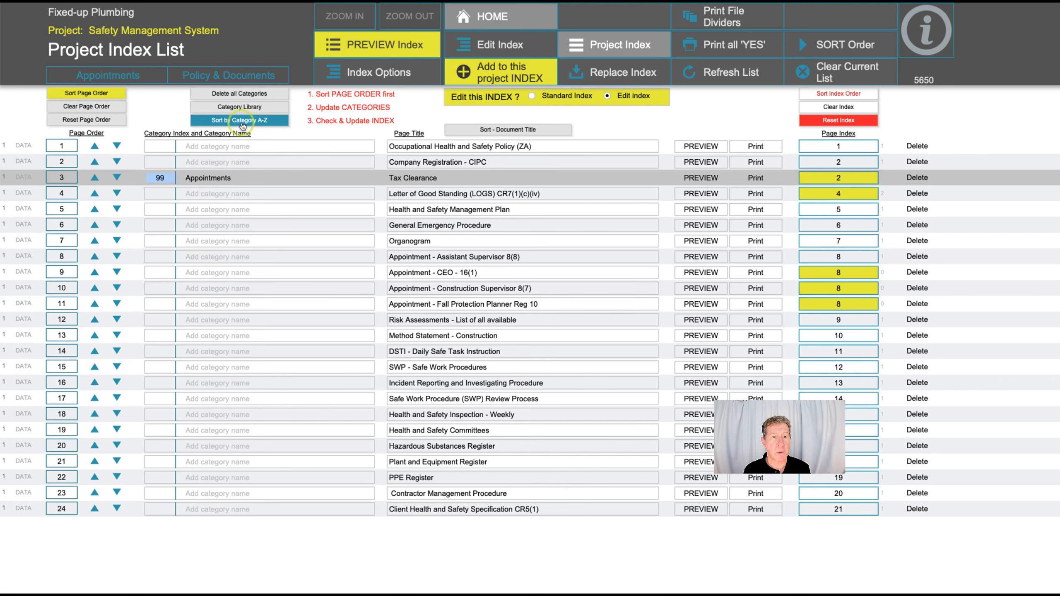